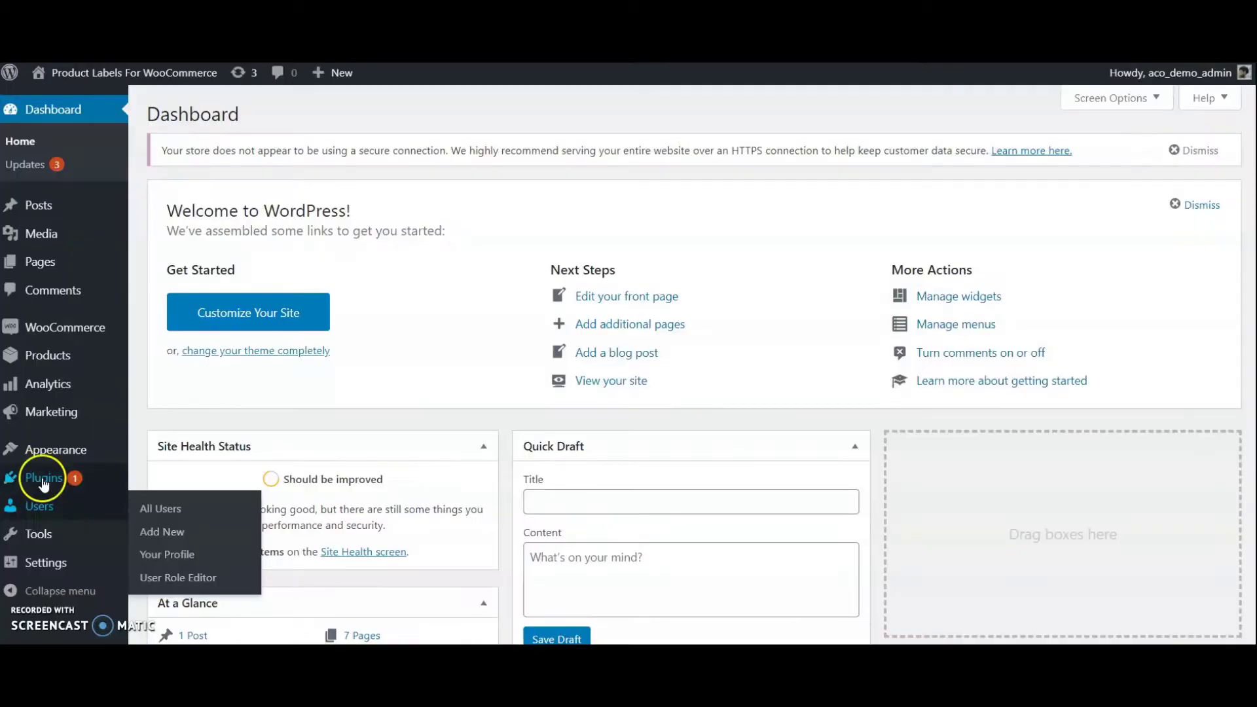
Search Plugins > Add New for 'Woocommerce product labels by acowebs'.
mouse_move(43, 477)
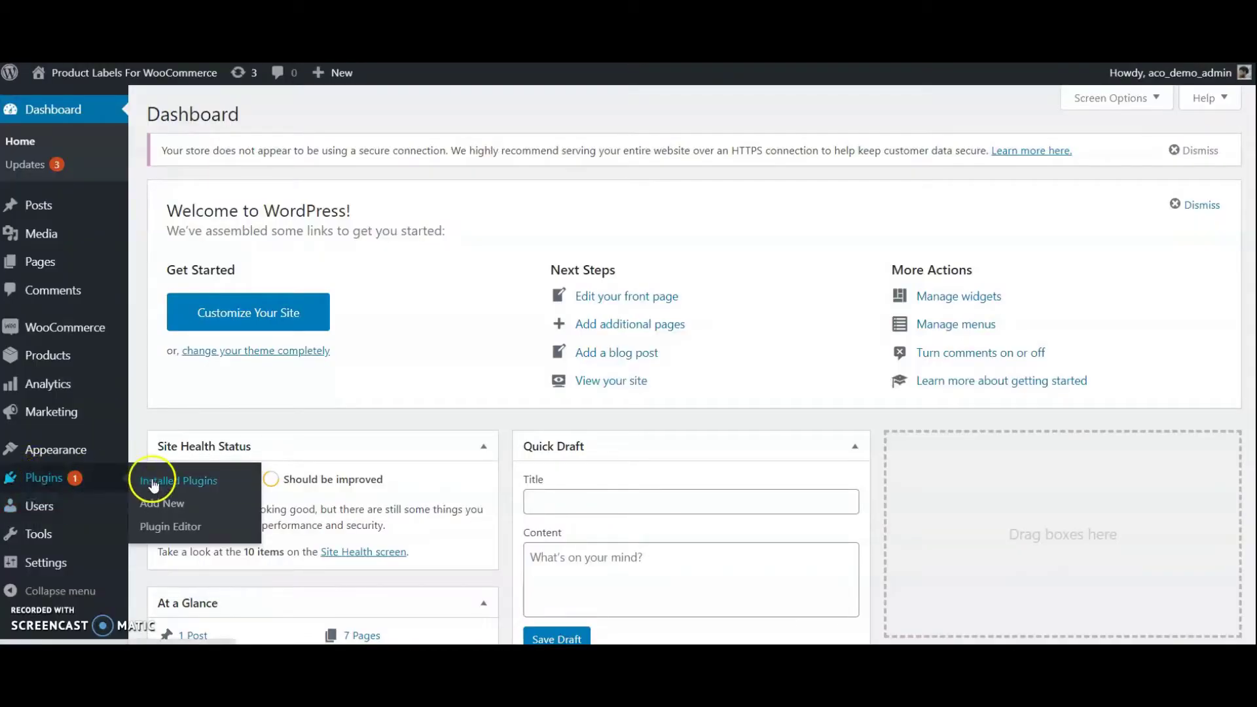
click(156, 503)
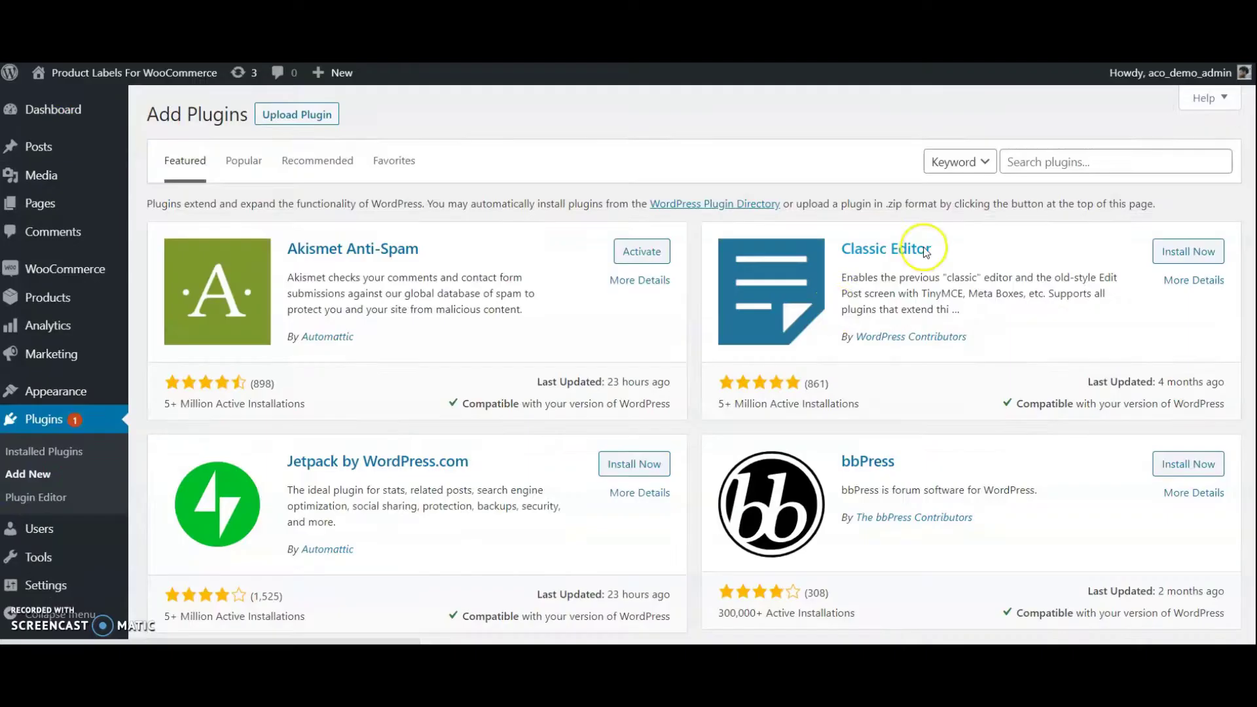
click(1057, 163)
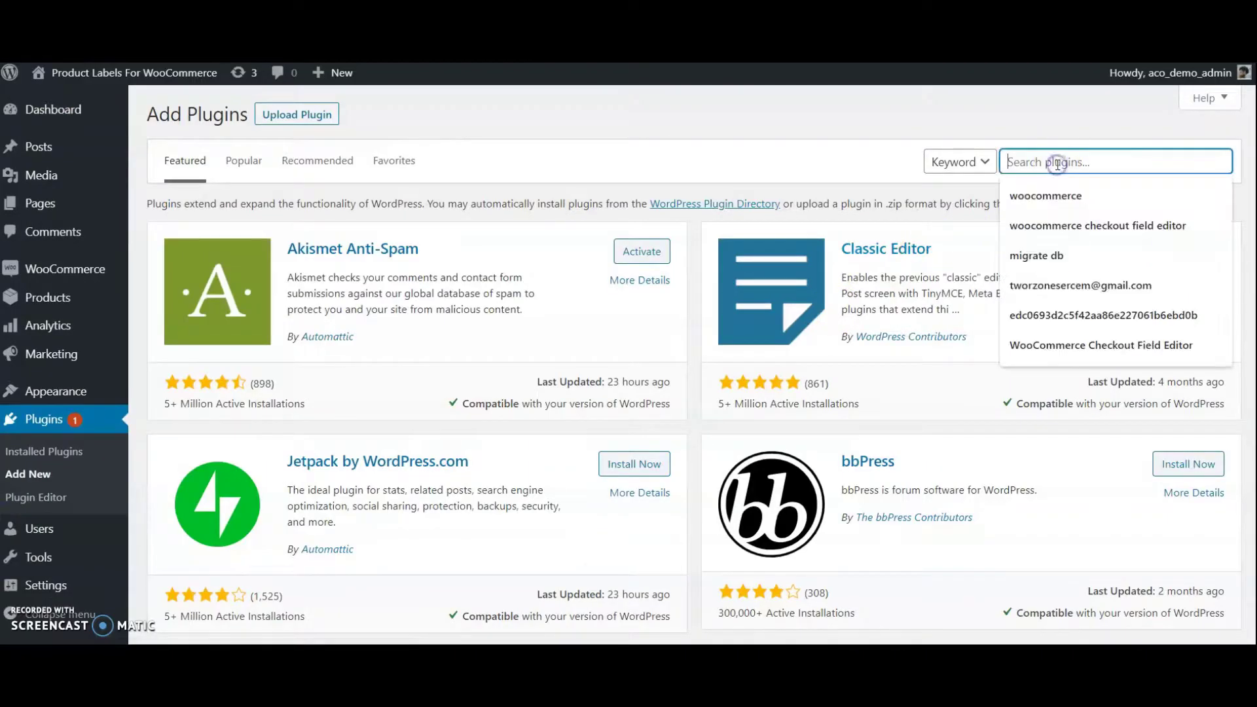
text(Woocommerce prod)
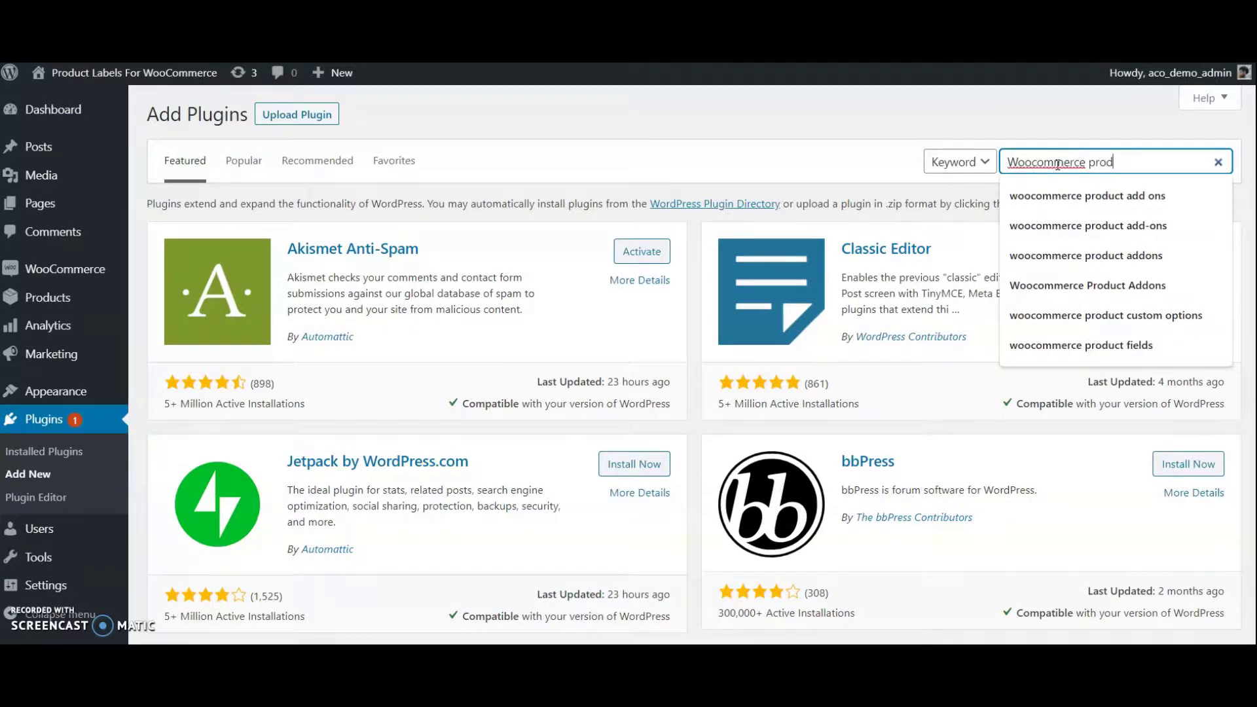
text(uct labels by acowebs)
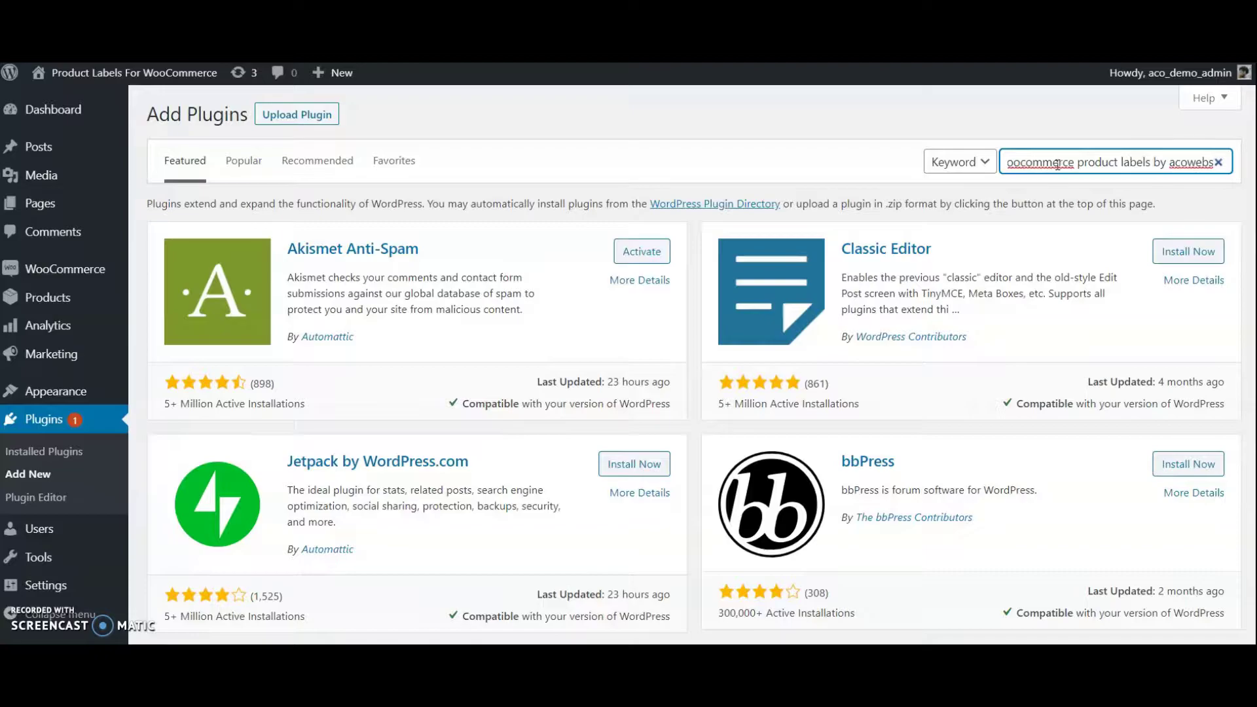
key(Return)
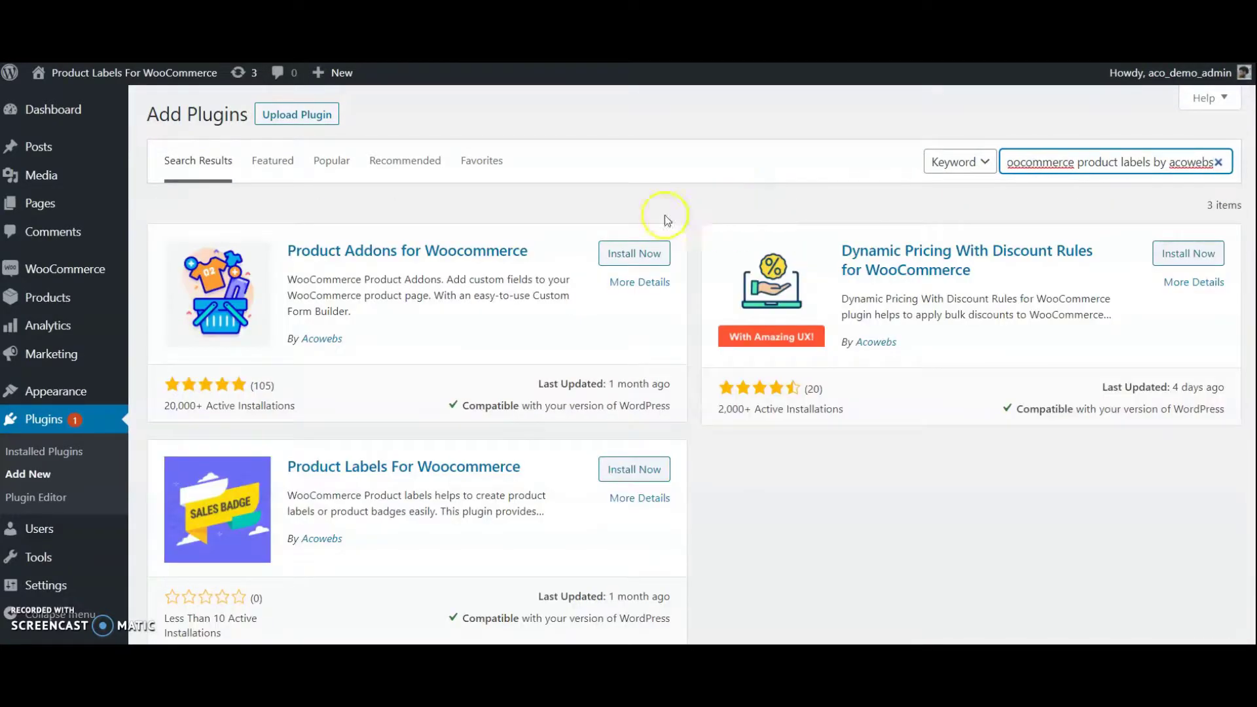
Install Product Labels For Woocommerce and start a badge titled 'Sale badges' labelled 'Sale'.
click(610, 478)
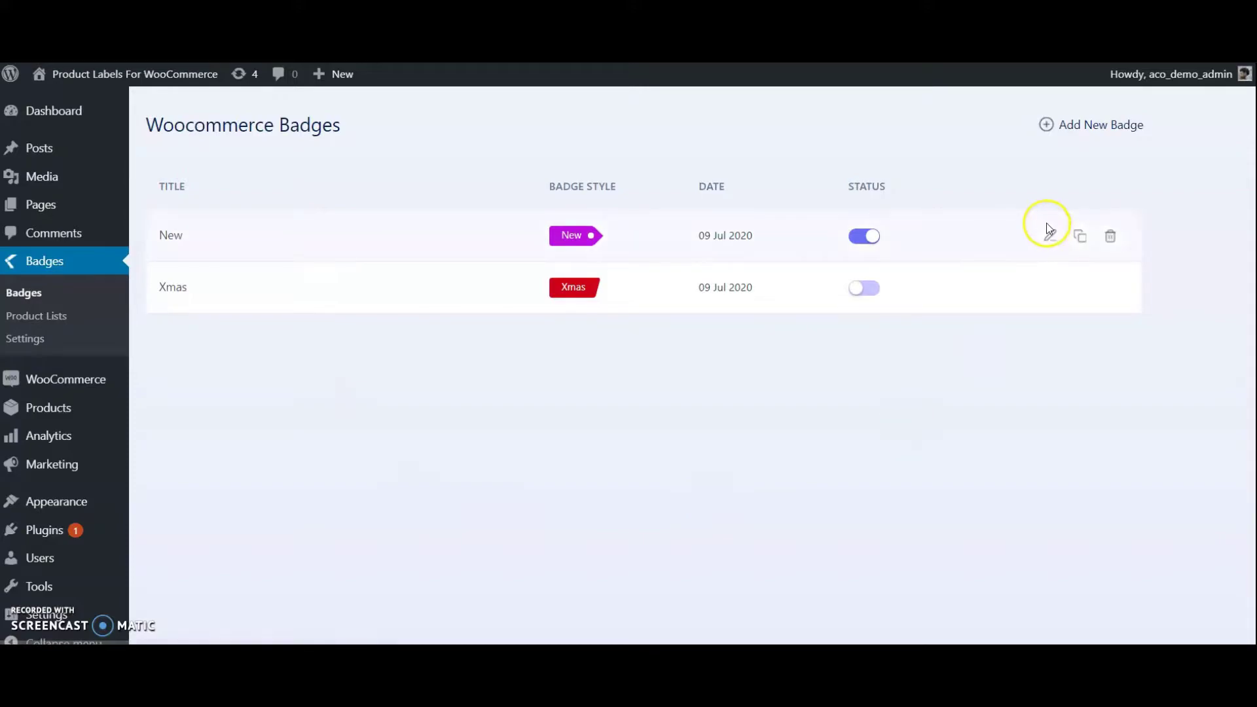
click(1080, 131)
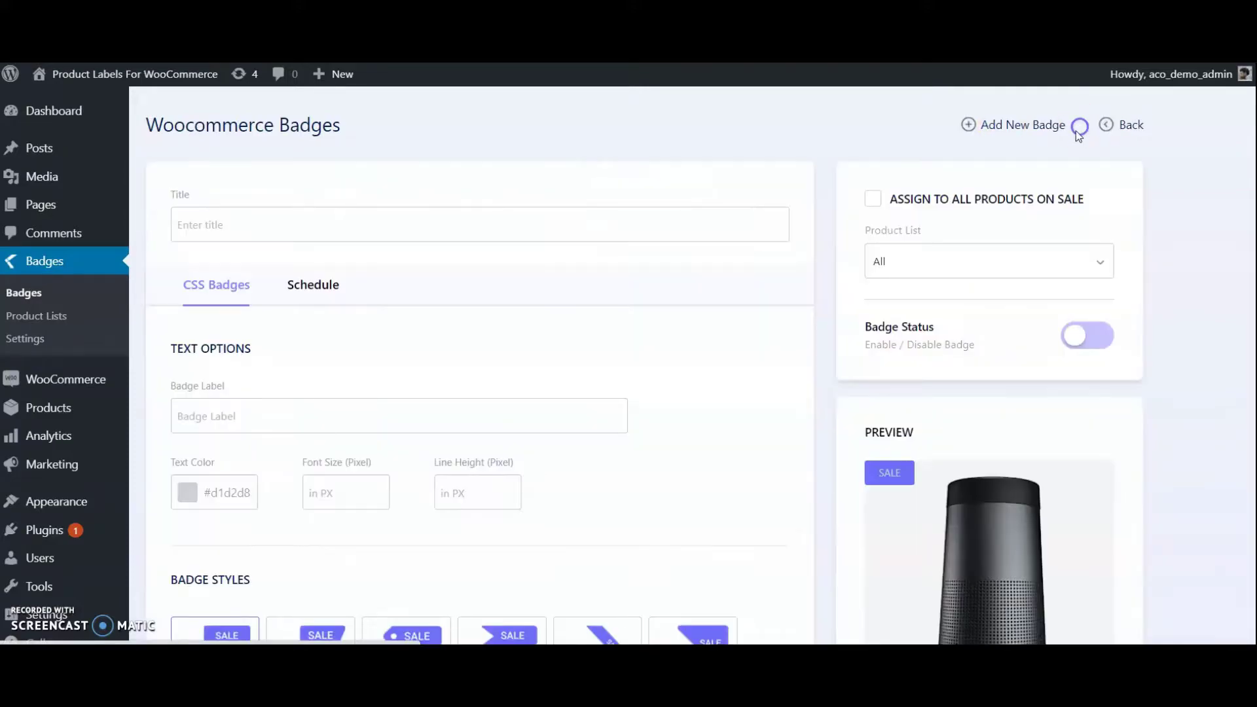
click(316, 220)
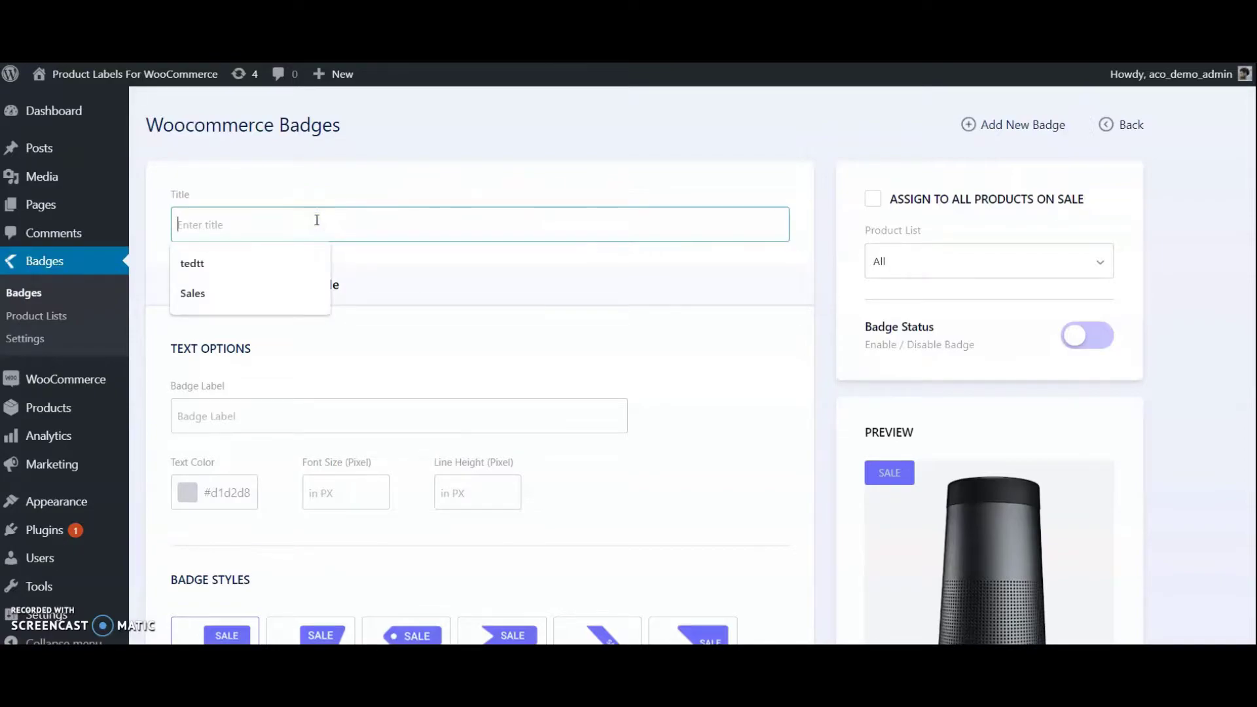
text(S)
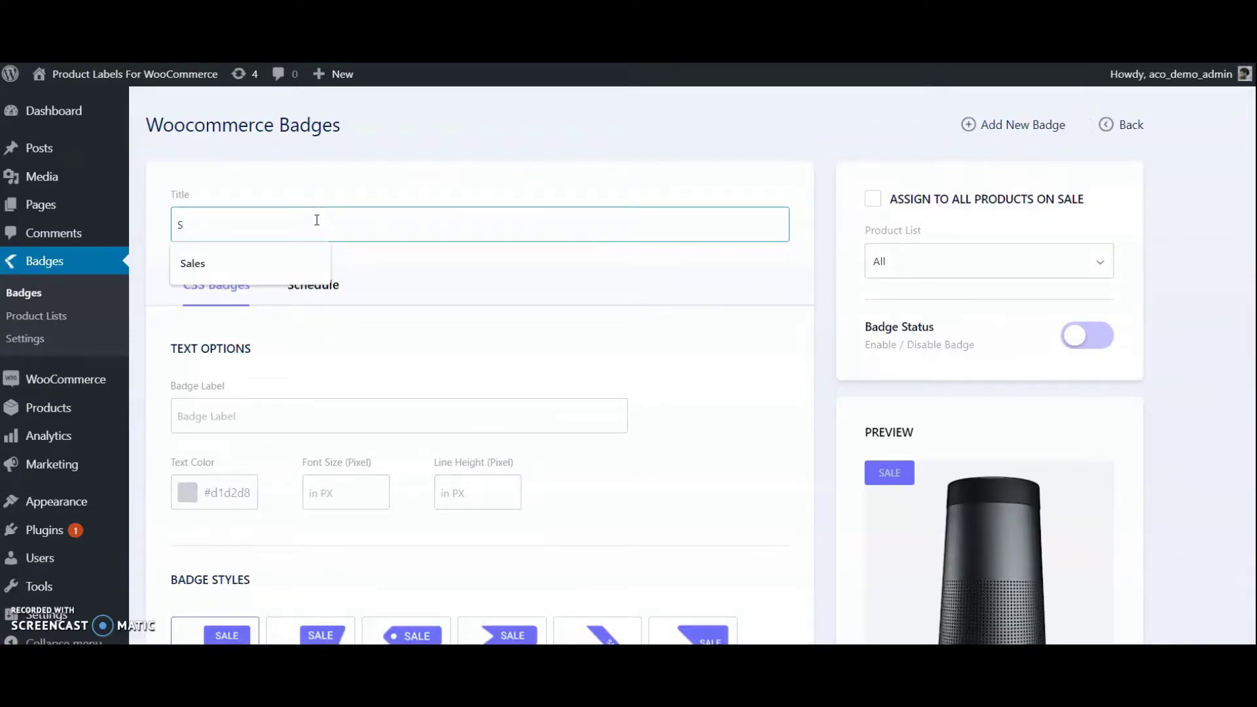
text(ale badges)
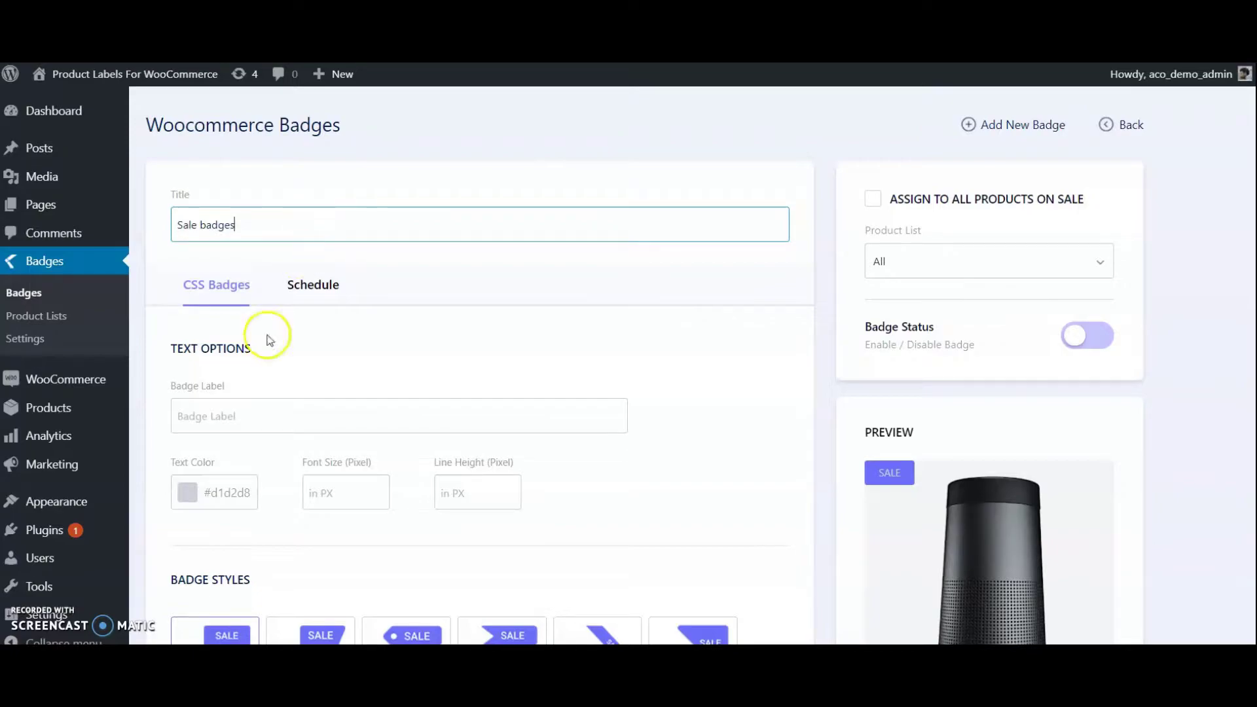
click(234, 412)
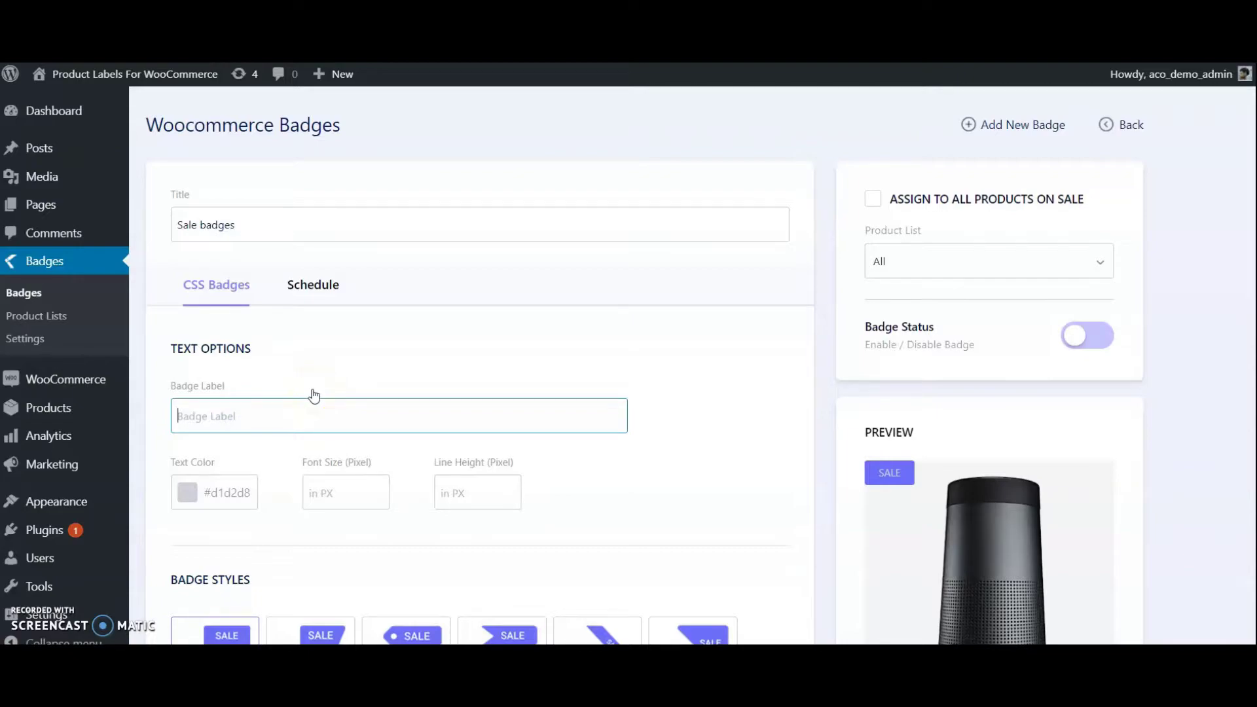
text(Sale)
scroll(229, 470, down, 1)
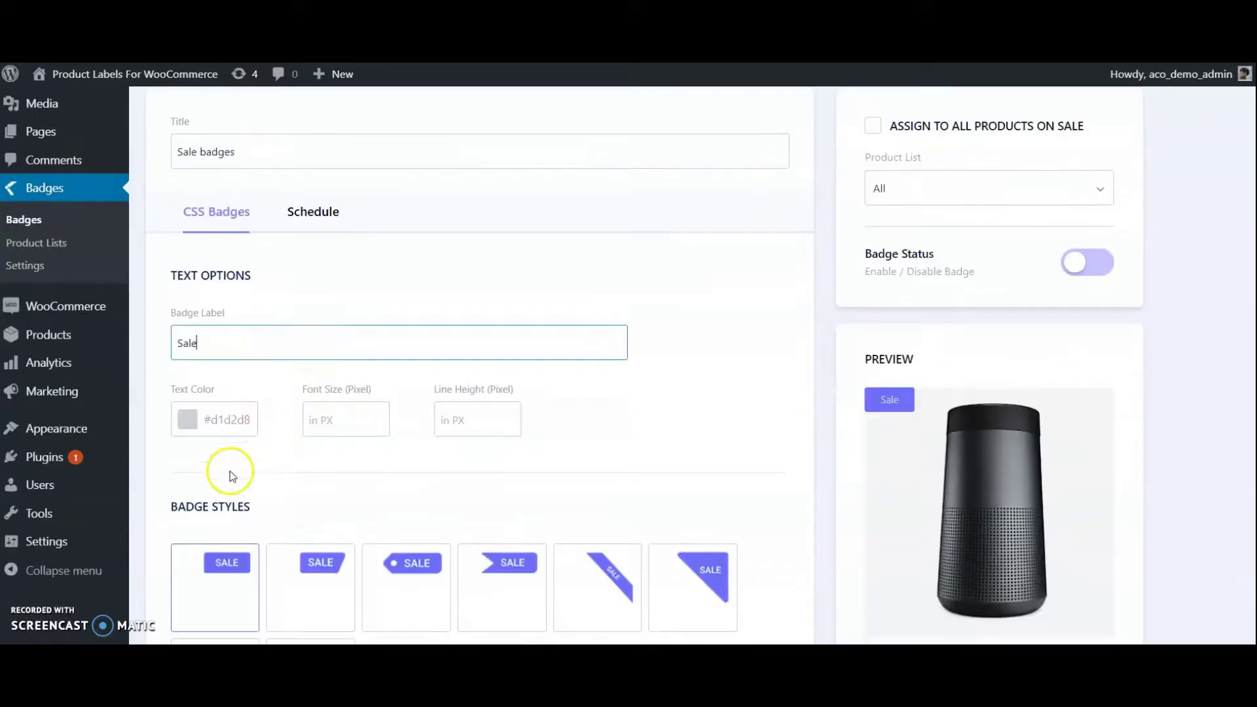
Set the Sale badge text colour to white and choose the arrow-ribbon badge style.
click(191, 411)
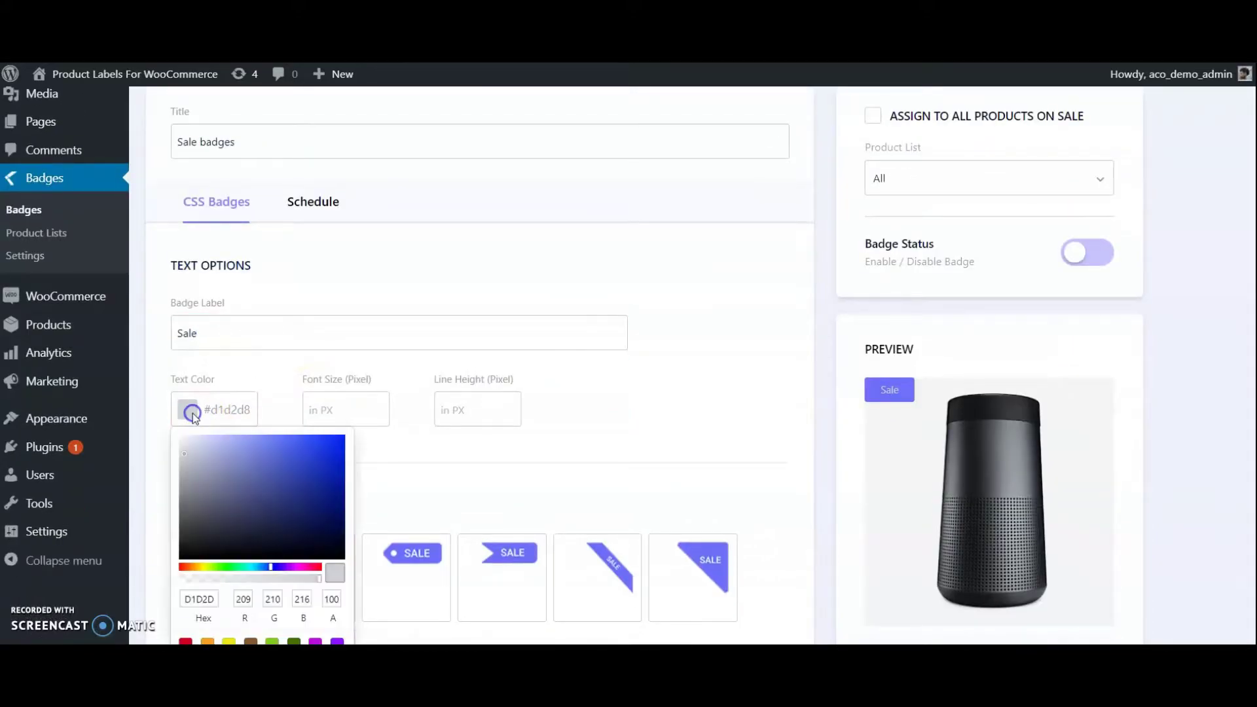
drag(191, 442, 166, 422)
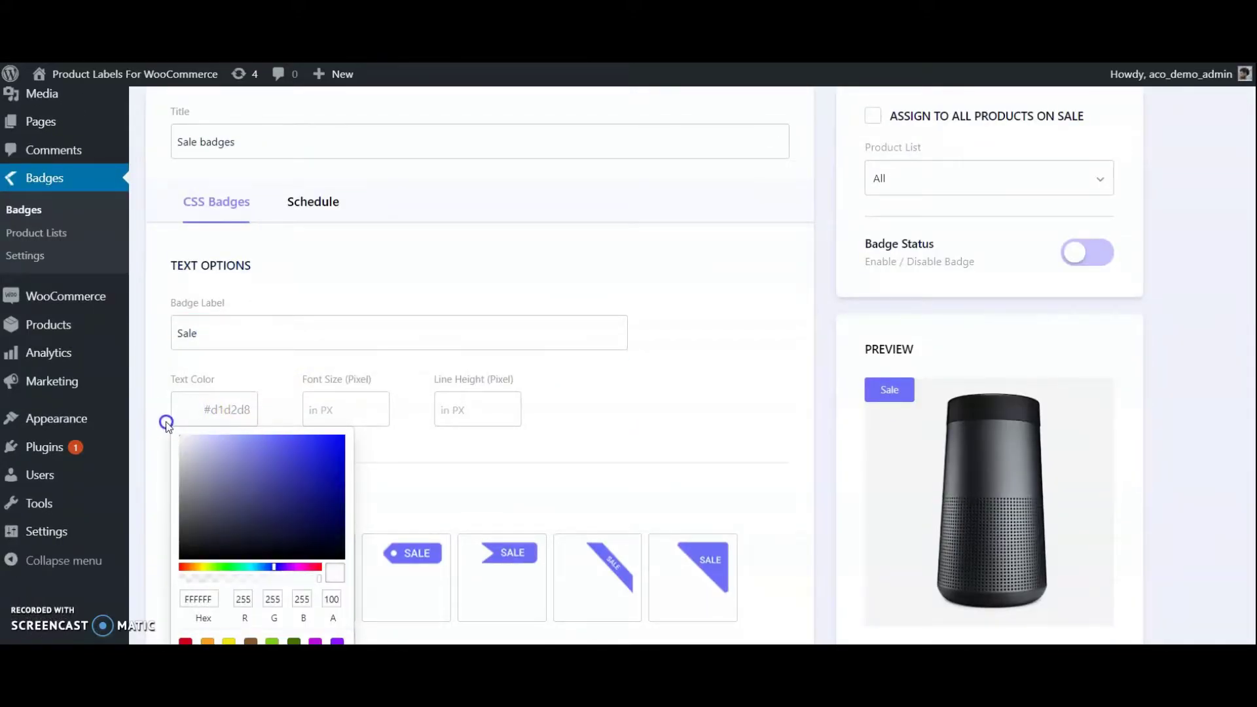
click(363, 407)
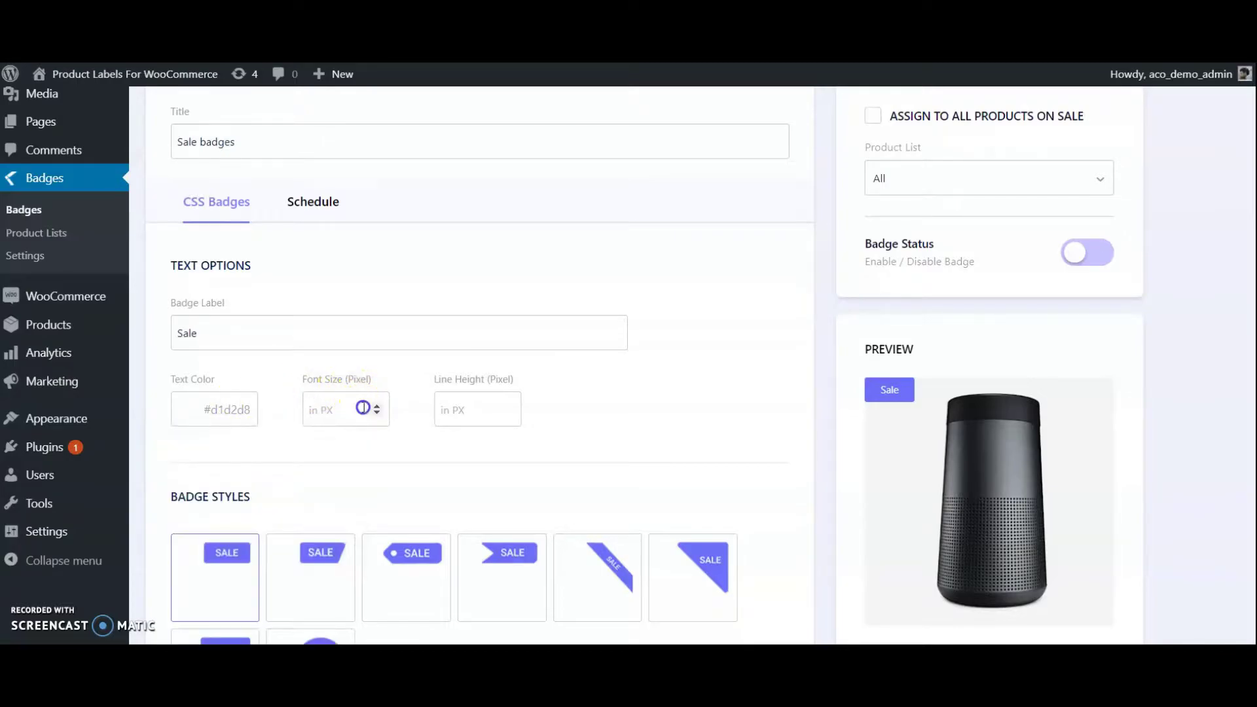
scroll(645, 386, down, 3)
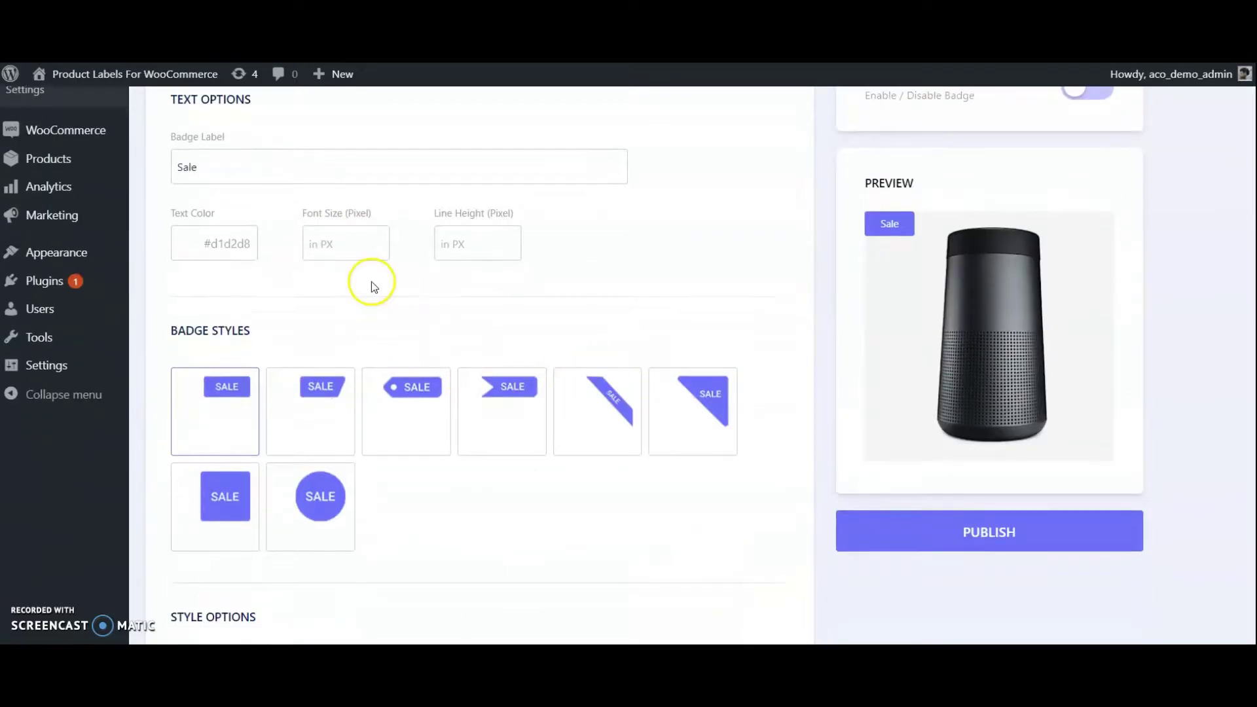
click(337, 247)
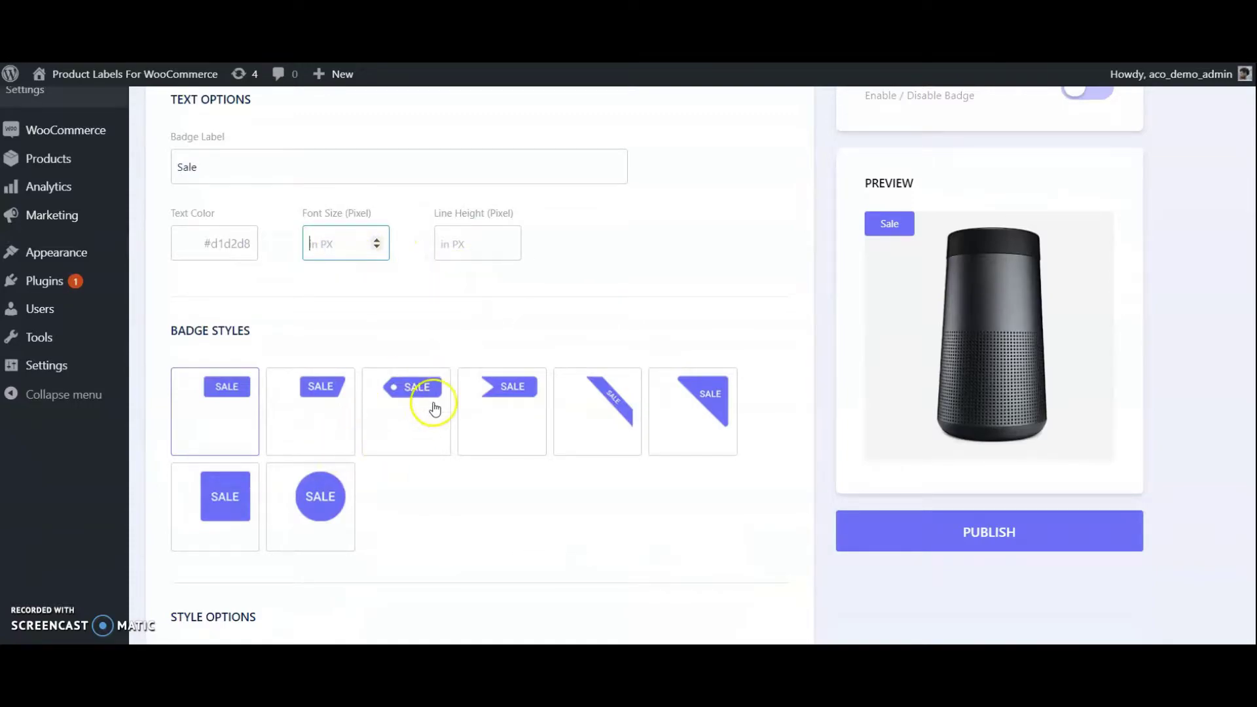
click(501, 405)
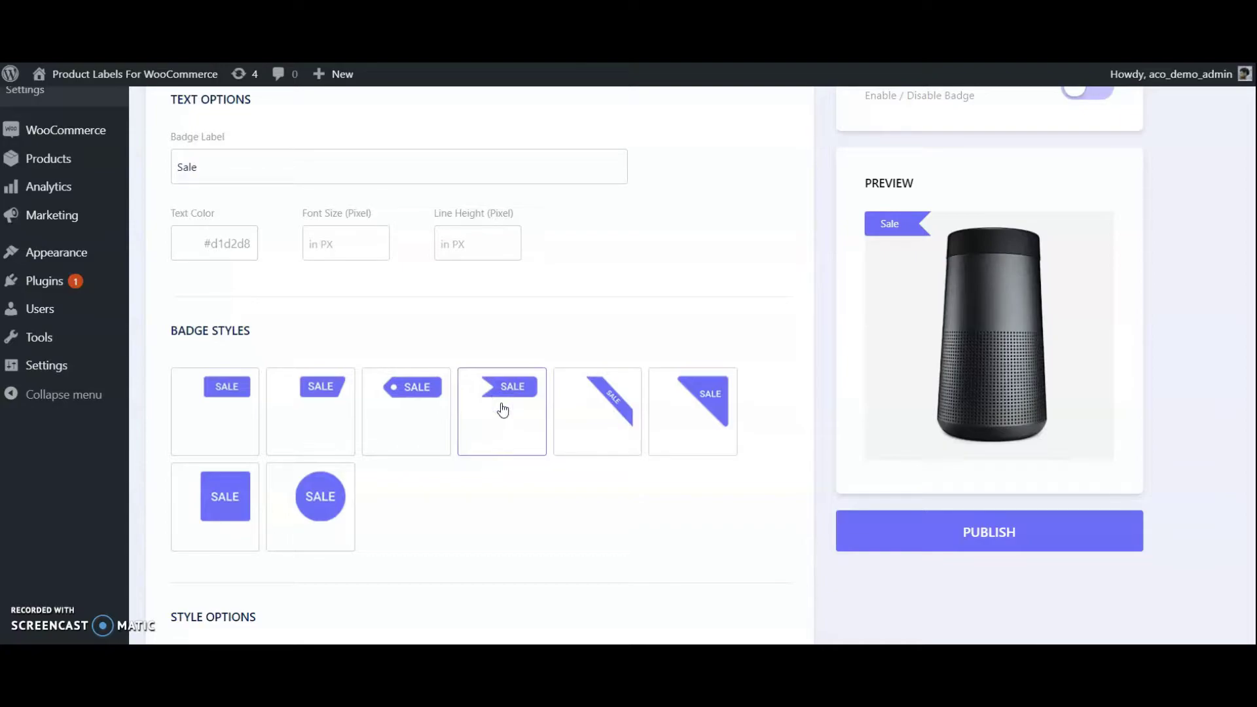
Set the Sale badge background colour to orange.
scroll(503, 410, down, 3)
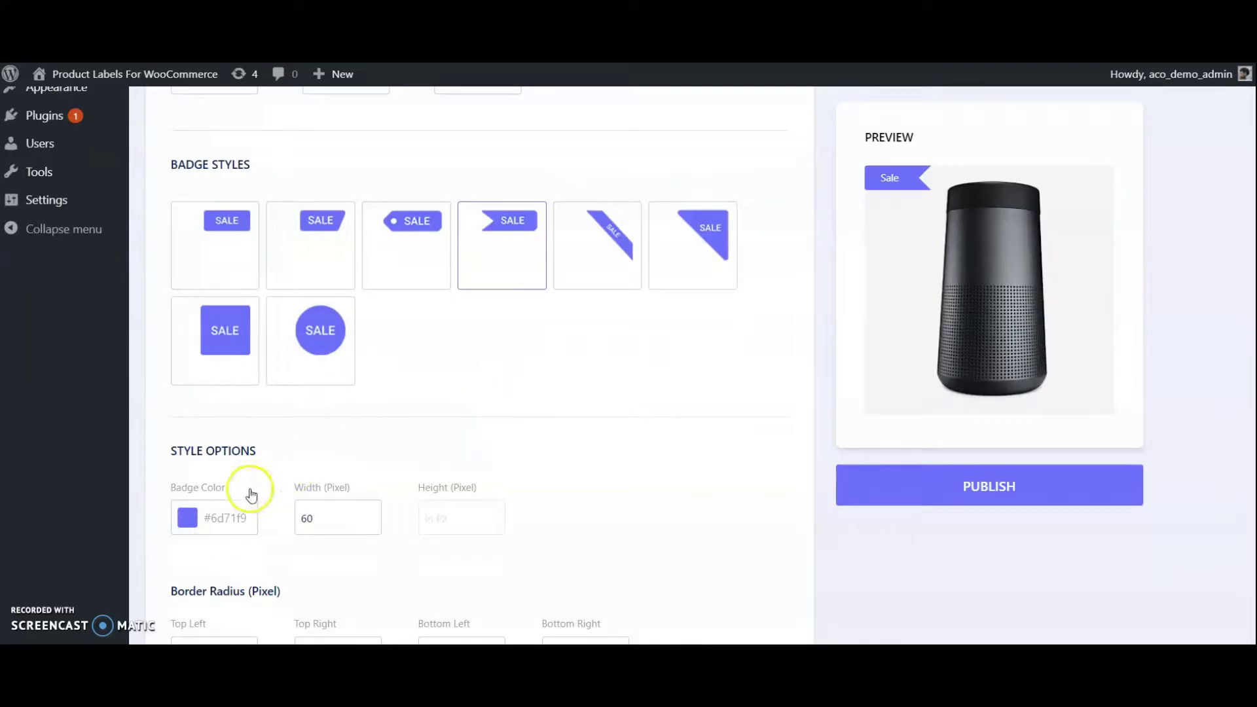
click(203, 513)
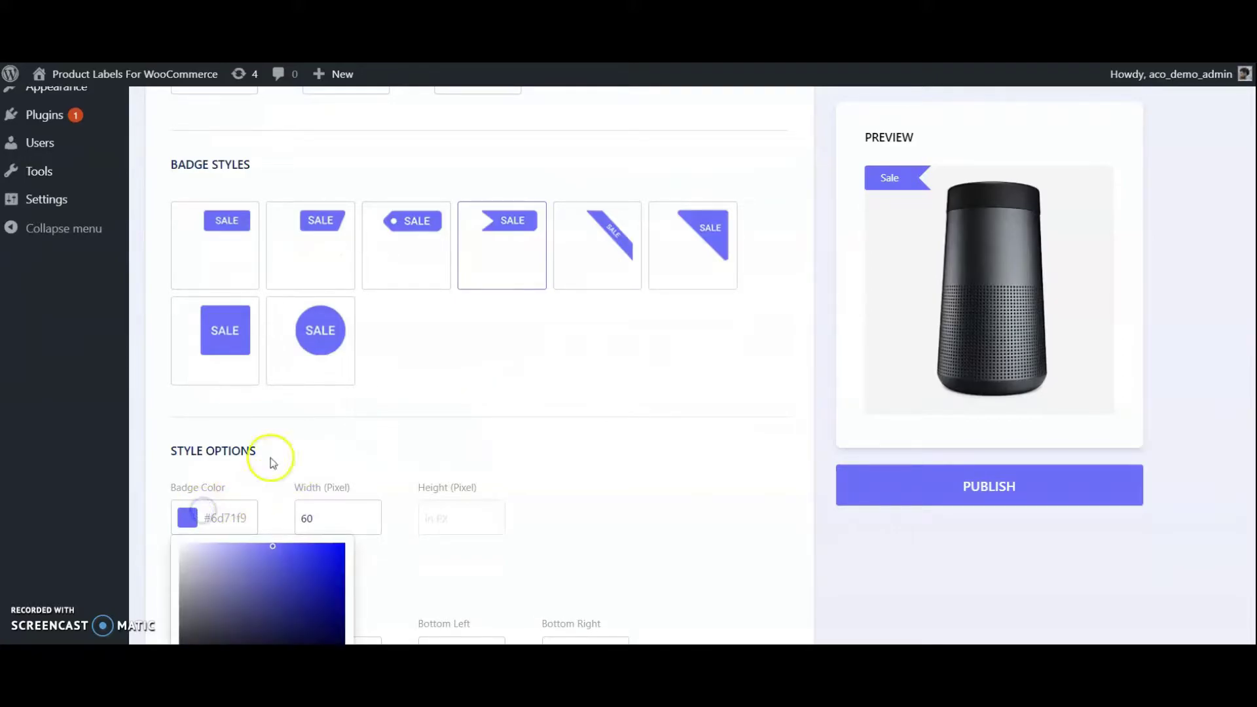
scroll(271, 455, down, 6)
mouse_move(292, 315)
mouse_down()
mouse_move(304, 245)
mouse_move(280, 252)
mouse_move(275, 300)
mouse_move(219, 299)
mouse_move(205, 257)
mouse_move(861, 210)
mouse_move(851, 182)
mouse_move(453, 318)
mouse_move(327, 379)
mouse_up()
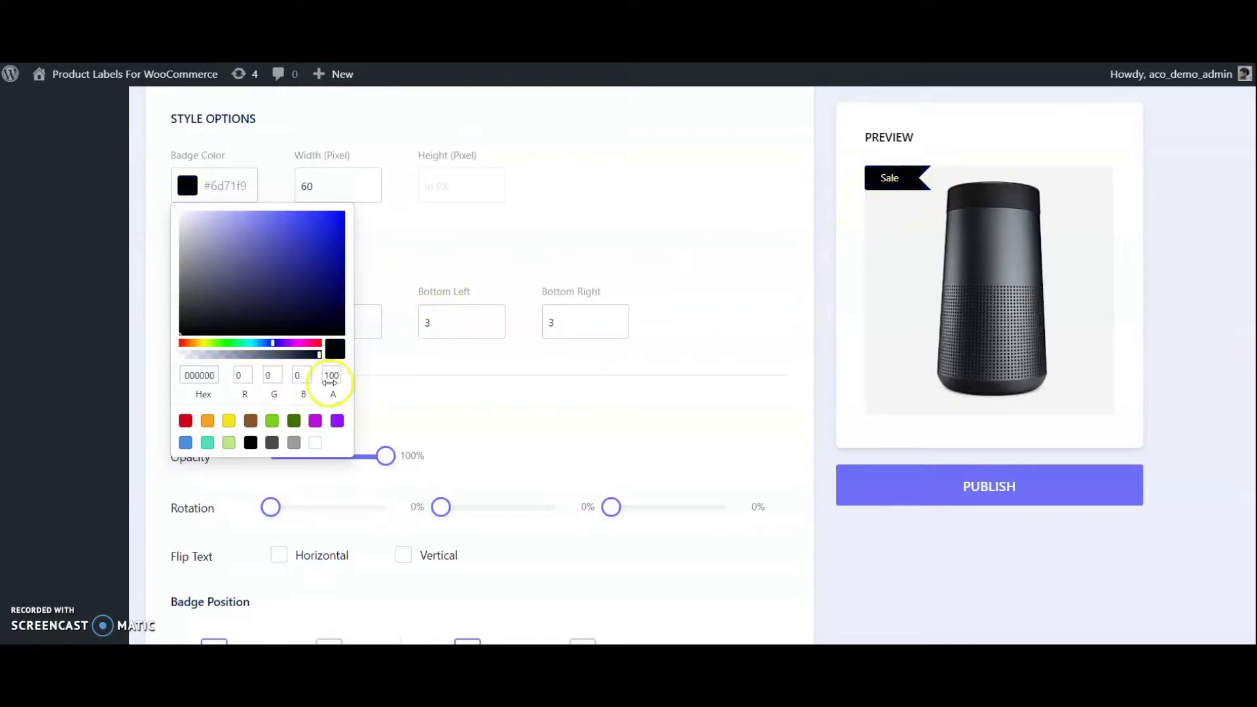
click(228, 421)
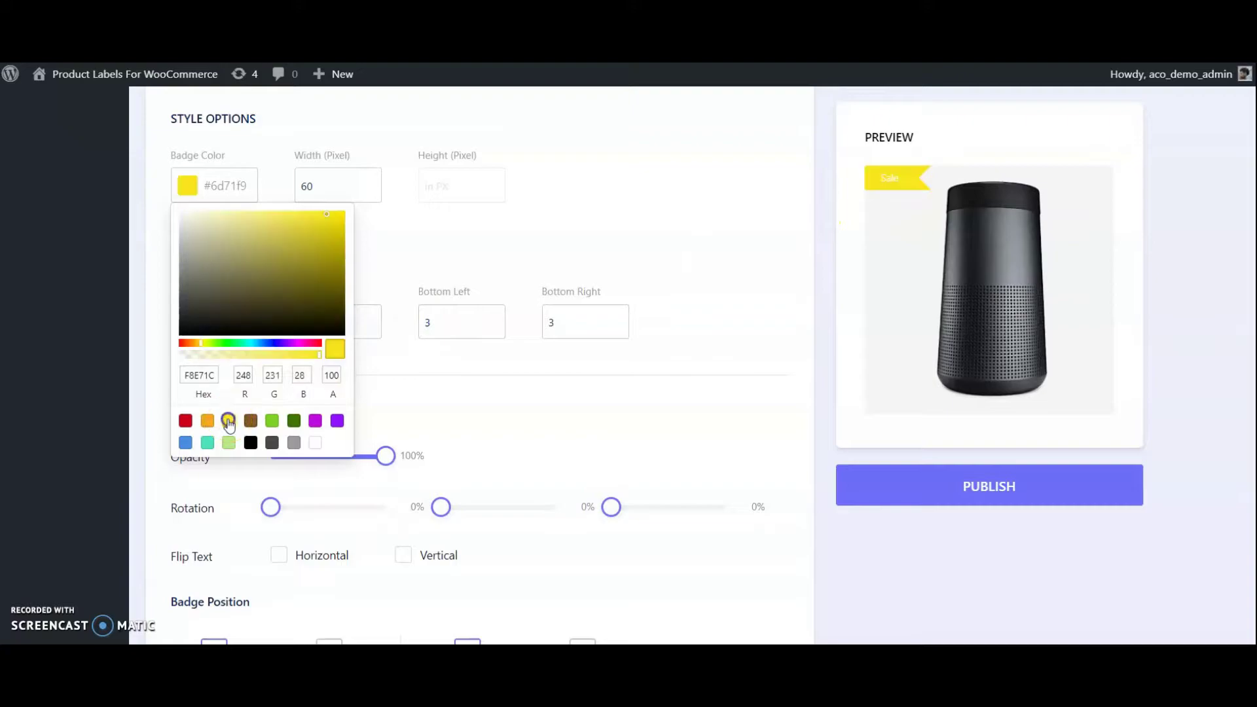
click(206, 423)
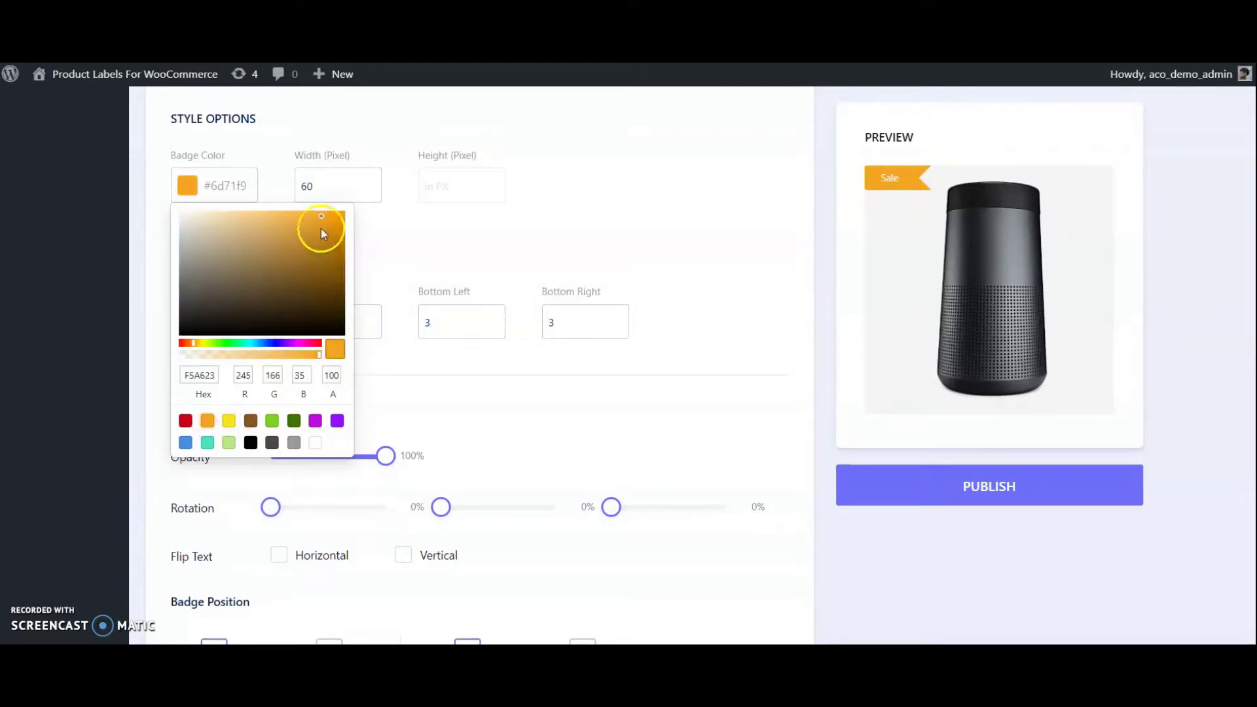
click(437, 221)
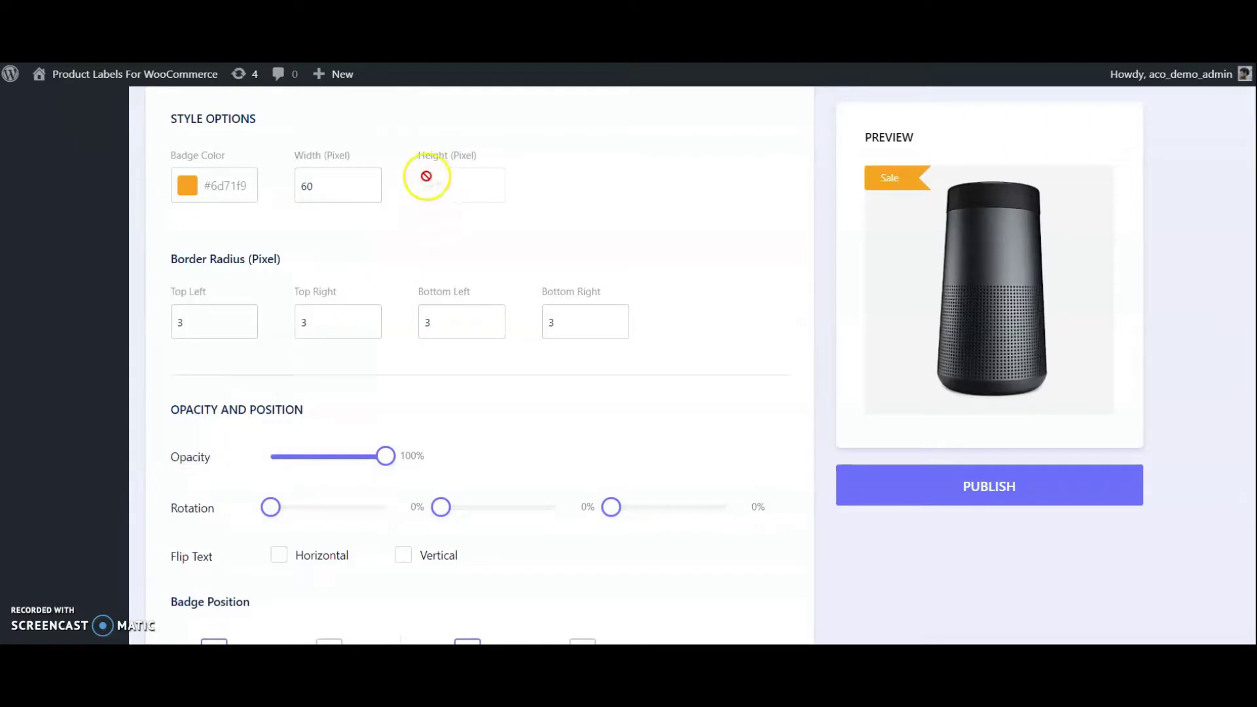
Set the badge width to 60 pixels with a 3-pixel radius on each corner.
click(322, 193)
click(322, 189)
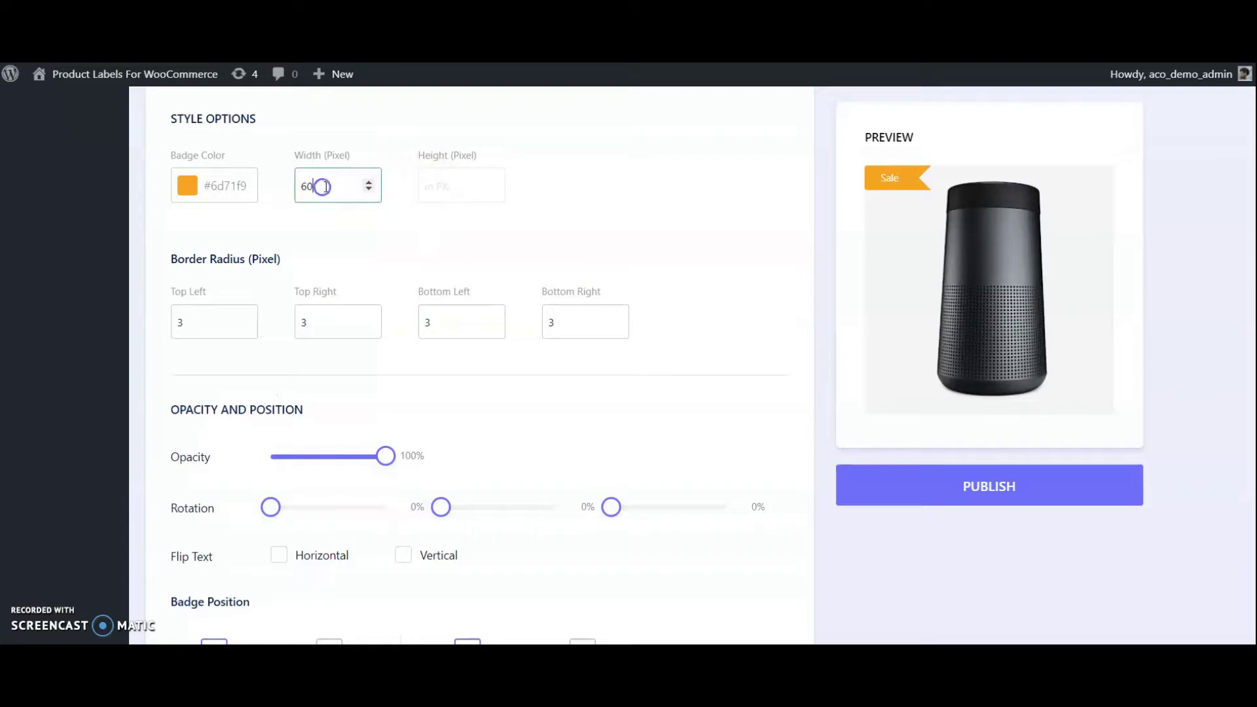
click(442, 190)
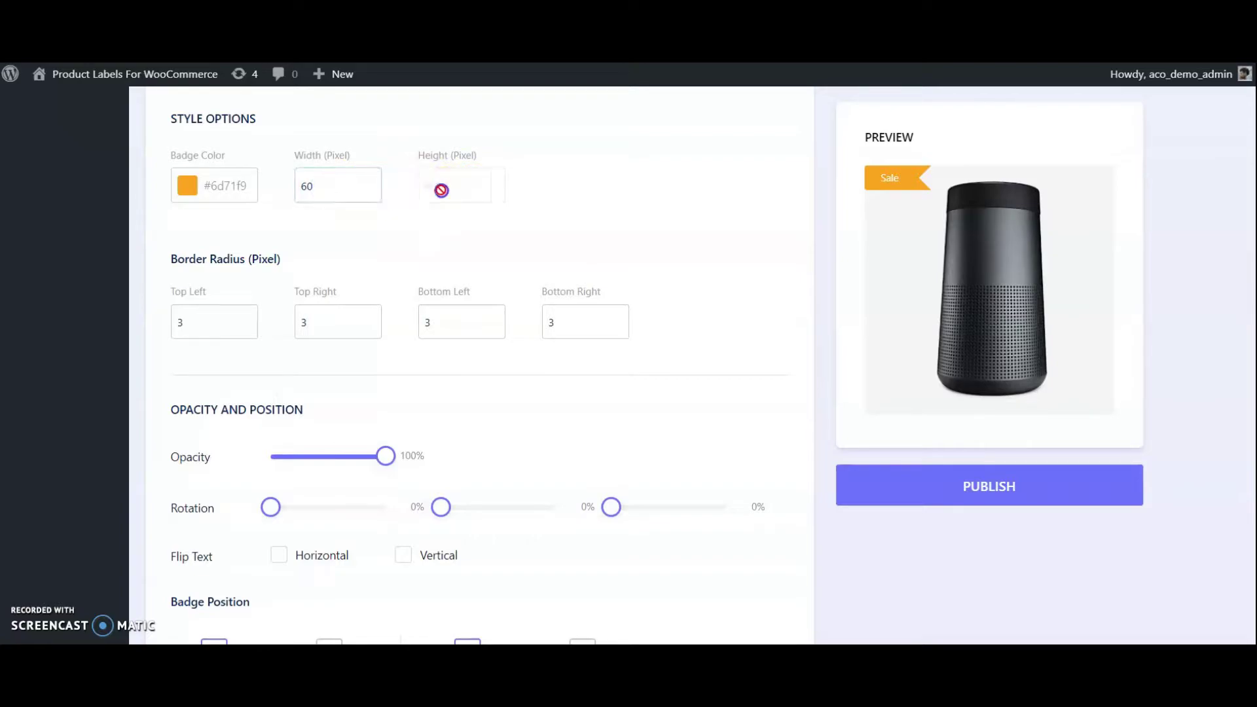
click(350, 188)
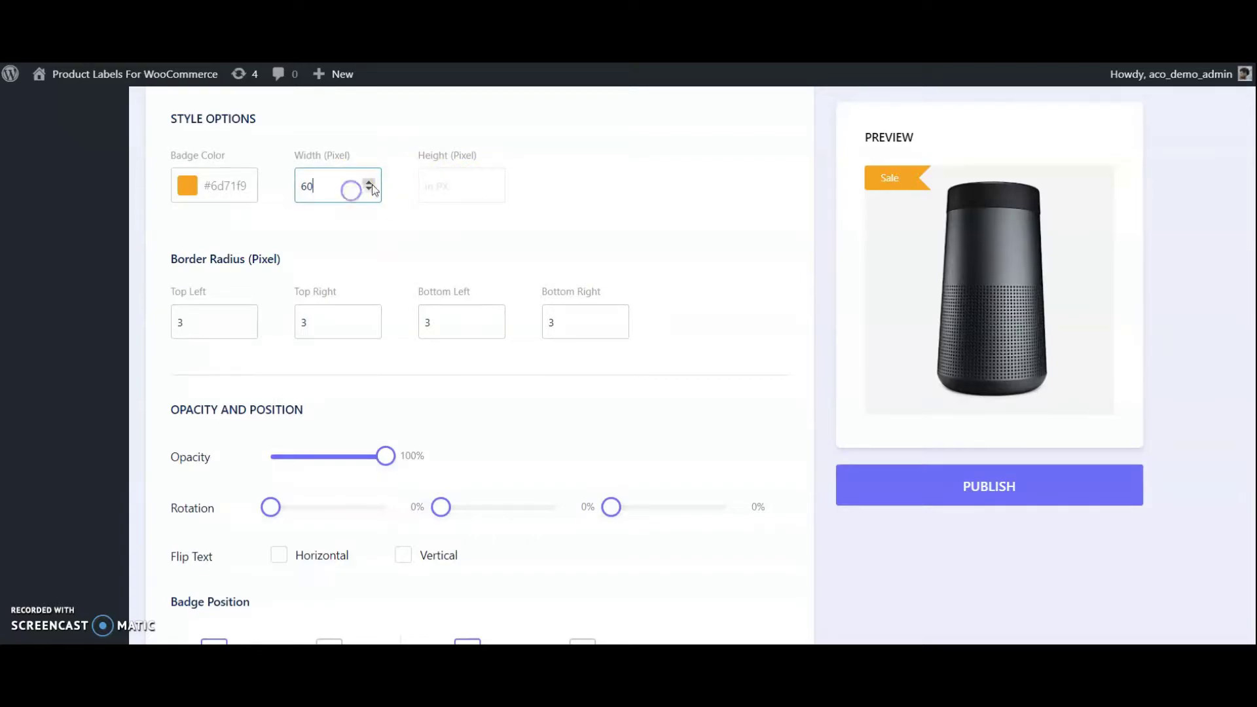
click(370, 183)
click(370, 183)
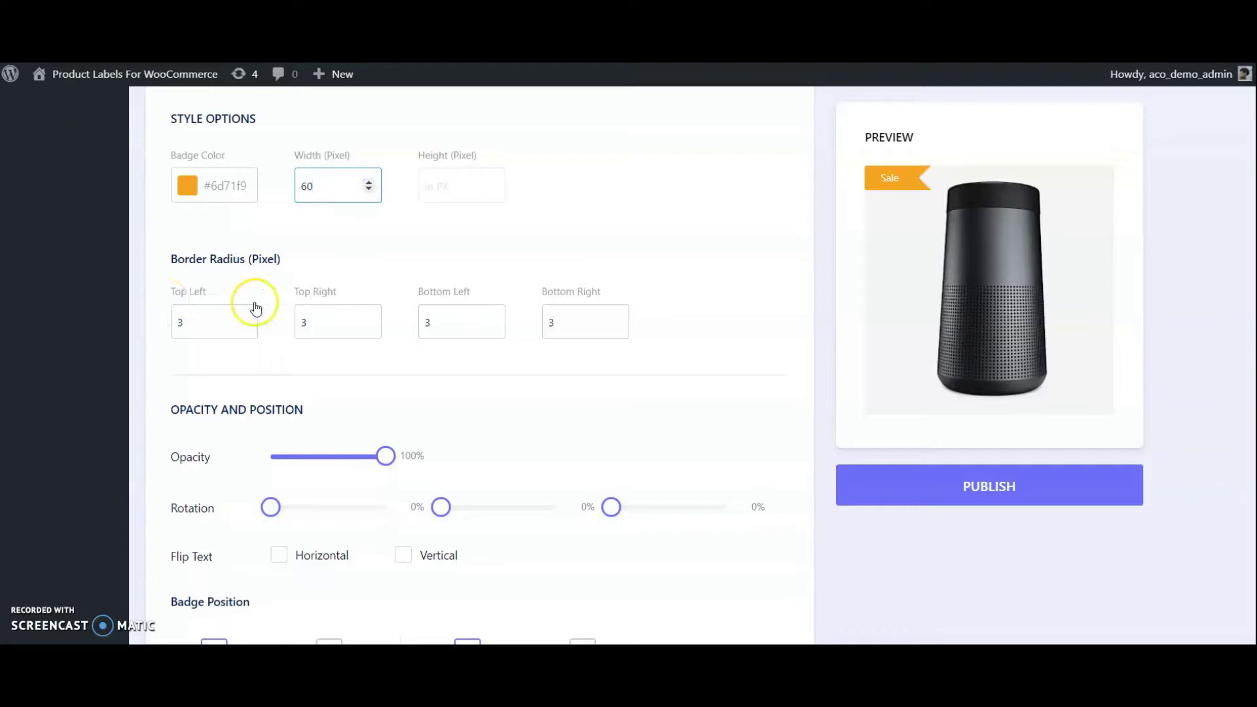
click(205, 315)
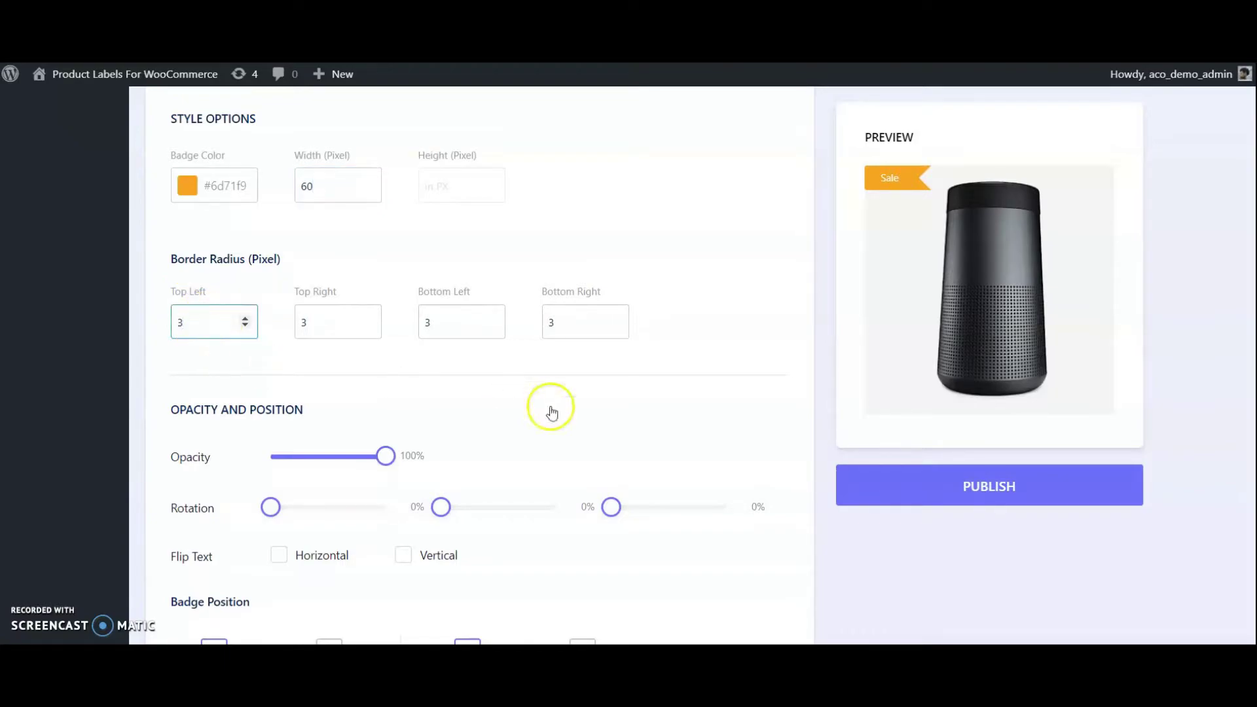
Test the first two rotation sliders on the Sale badge and reset both to 0%.
scroll(419, 405, down, 2)
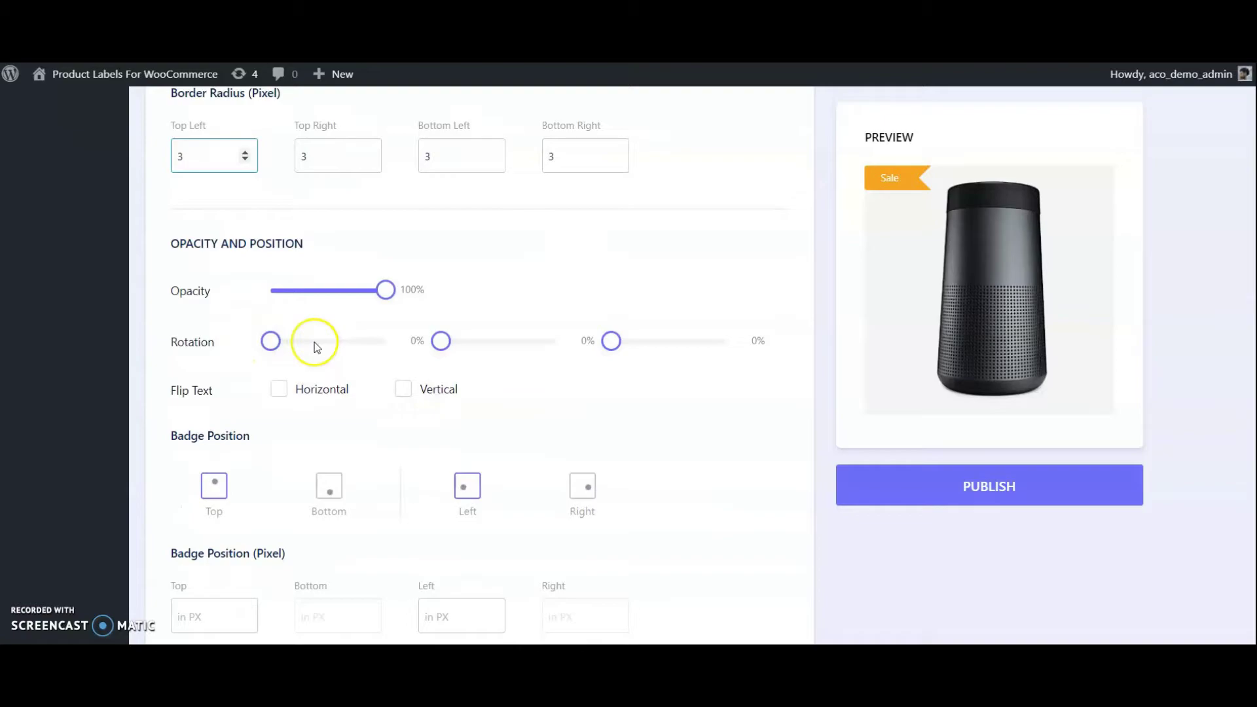
mouse_move(271, 341)
mouse_down()
mouse_move(303, 347)
mouse_move(247, 347)
mouse_up()
click(452, 348)
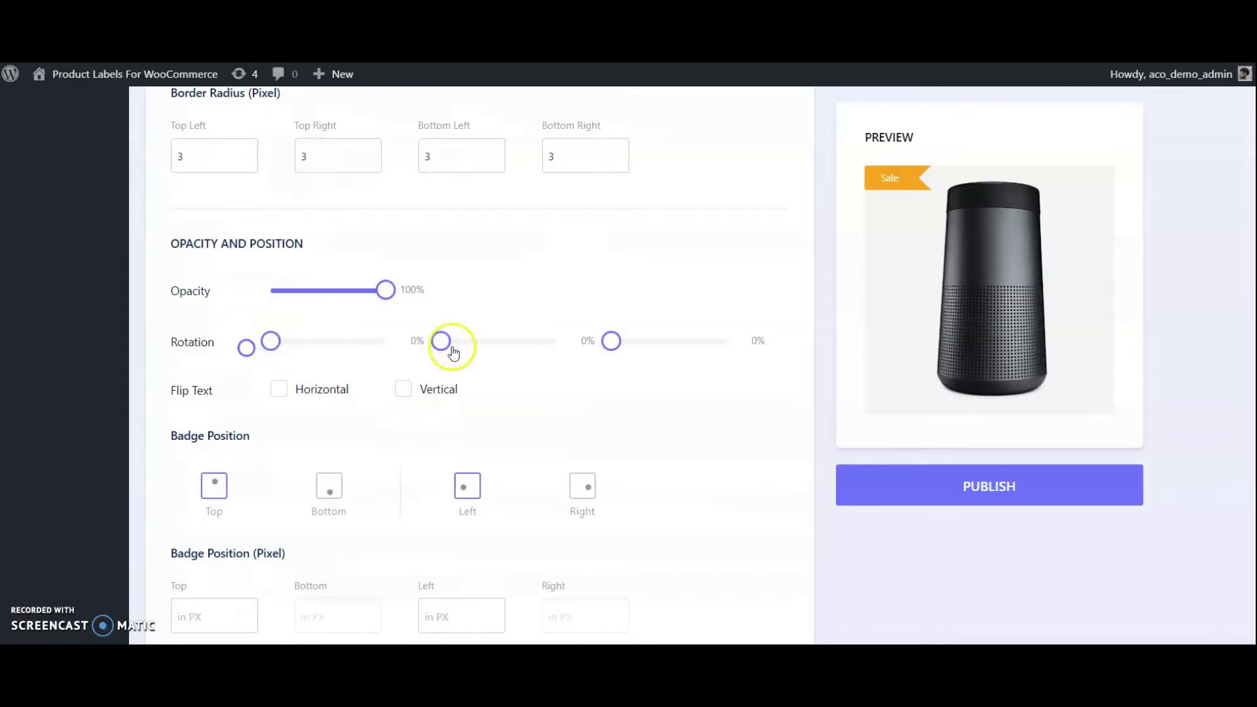
mouse_move(443, 341)
mouse_down()
mouse_move(470, 342)
mouse_move(428, 341)
mouse_up()
drag(595, 329, 619, 352)
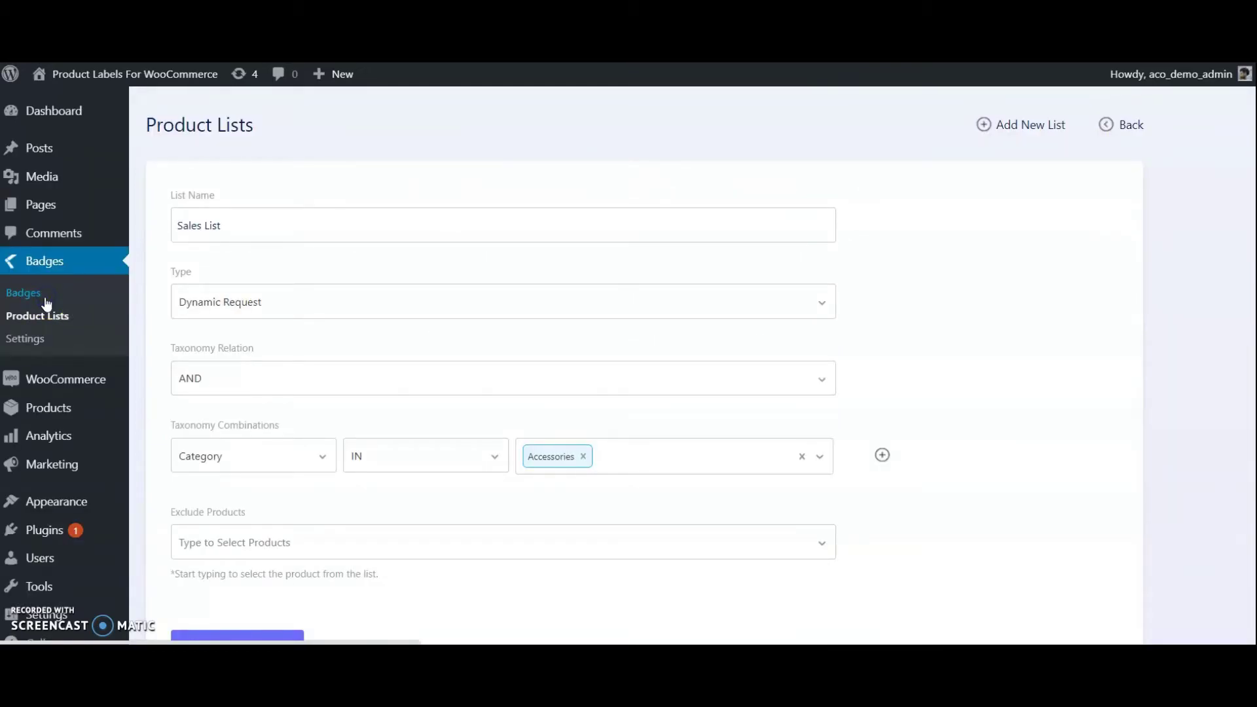
Assign 'Sale badges' to the Sales List product list, enable Badge Status and update.
click(44, 298)
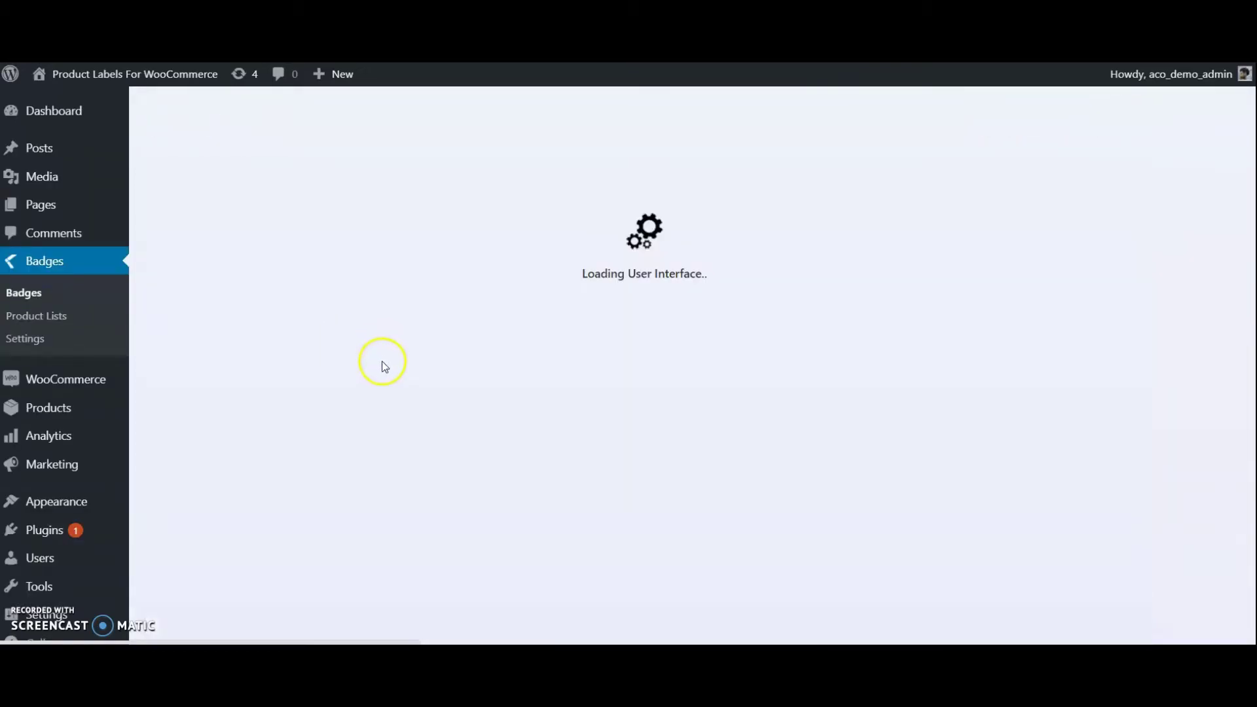
click(202, 237)
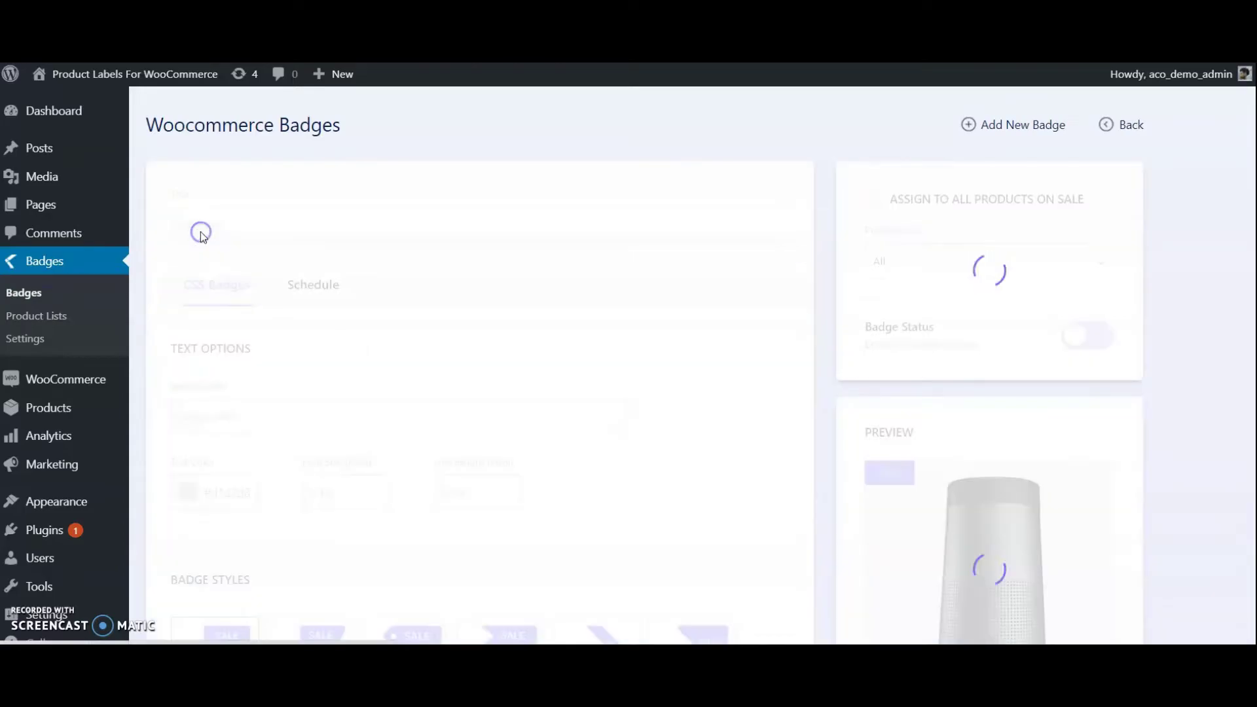
click(901, 249)
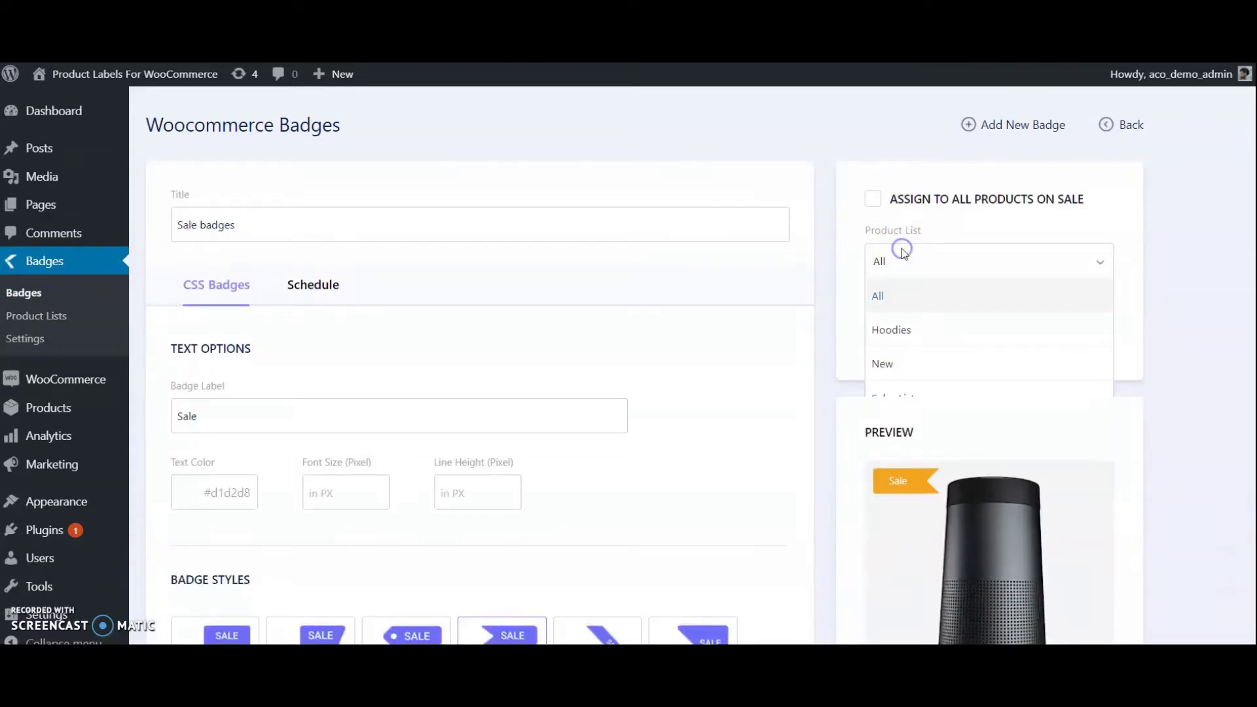
scroll(916, 327, down, 2)
click(895, 311)
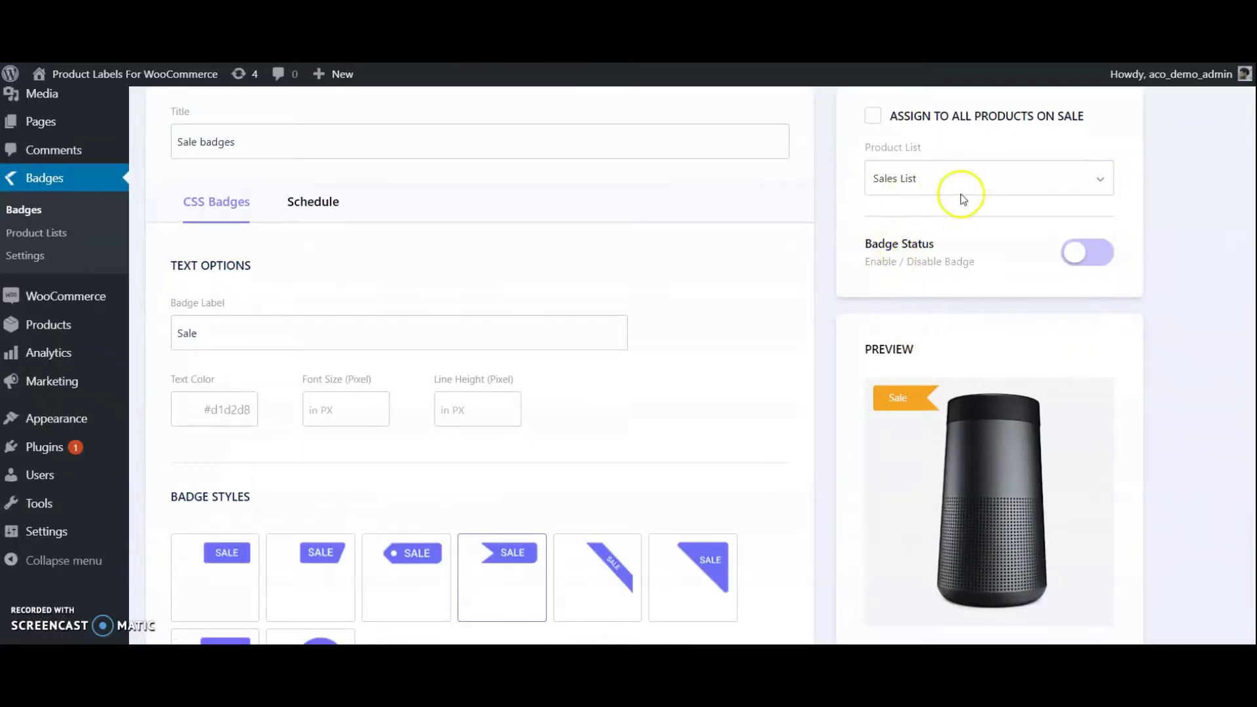
scroll(912, 244, up, 2)
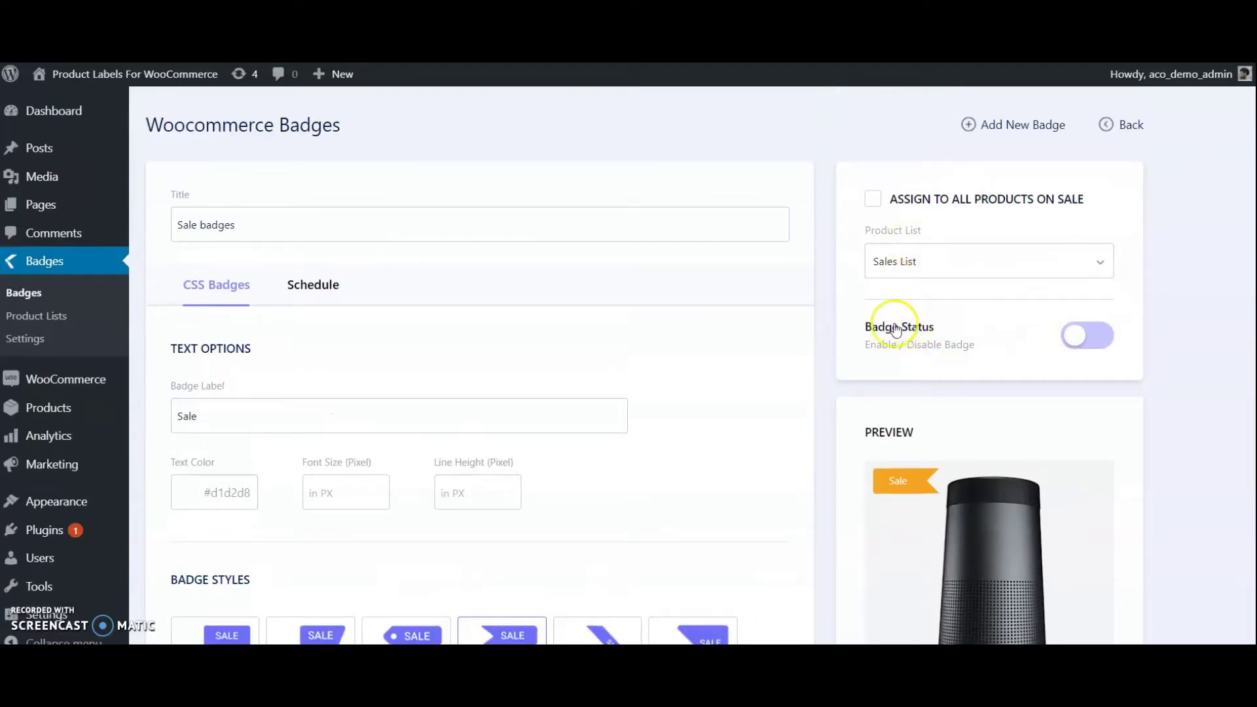
click(980, 341)
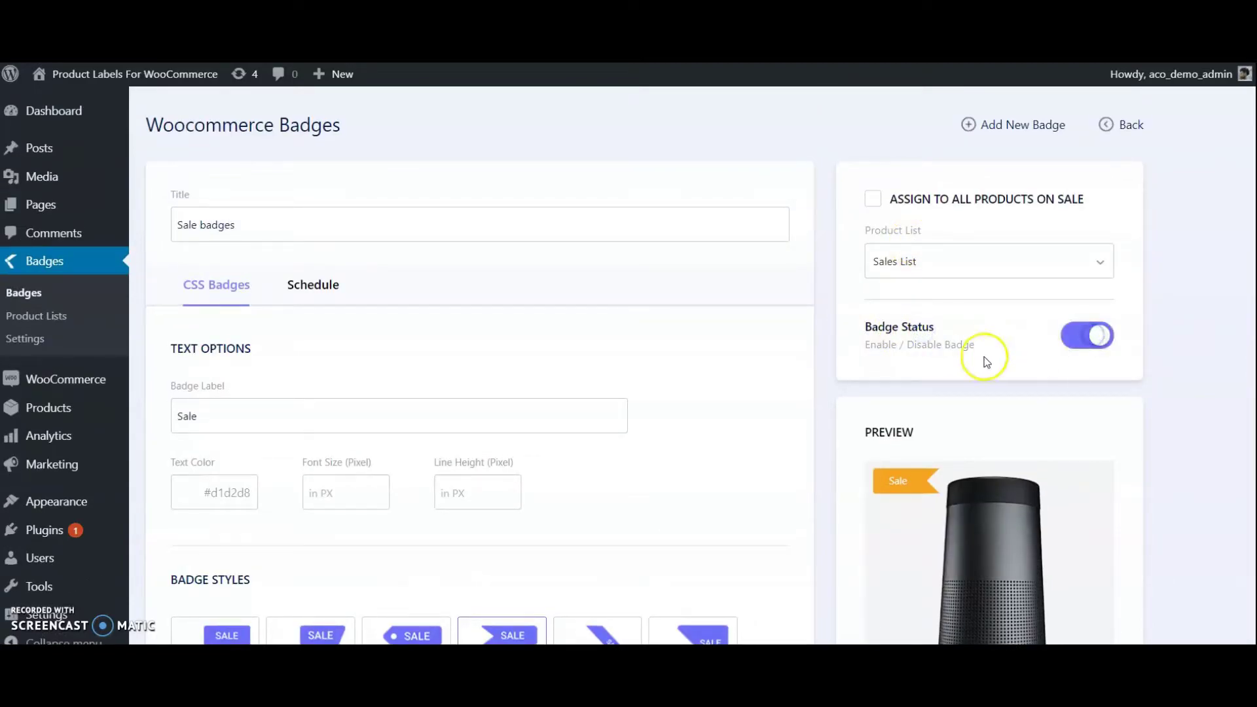
scroll(983, 355, down, 5)
click(991, 482)
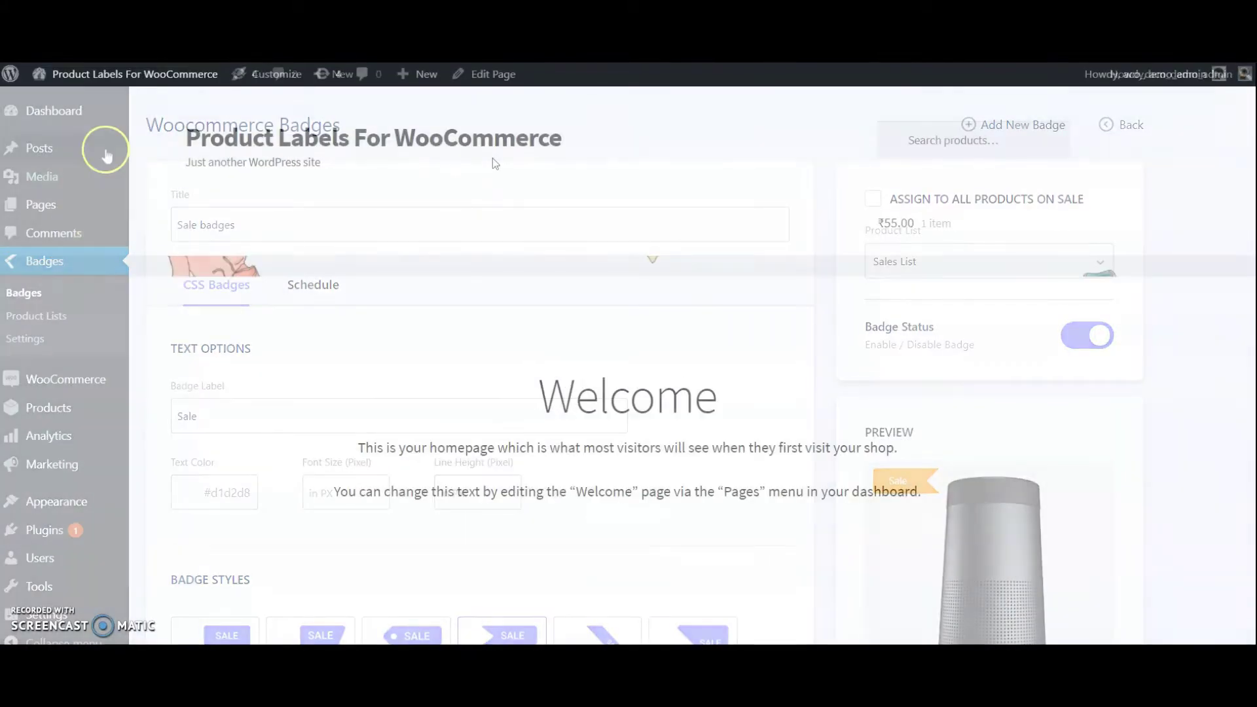
Open the storefront Accessories category and check each product shows the orange Sale ribbon.
scroll(446, 191, down, 10)
click(349, 268)
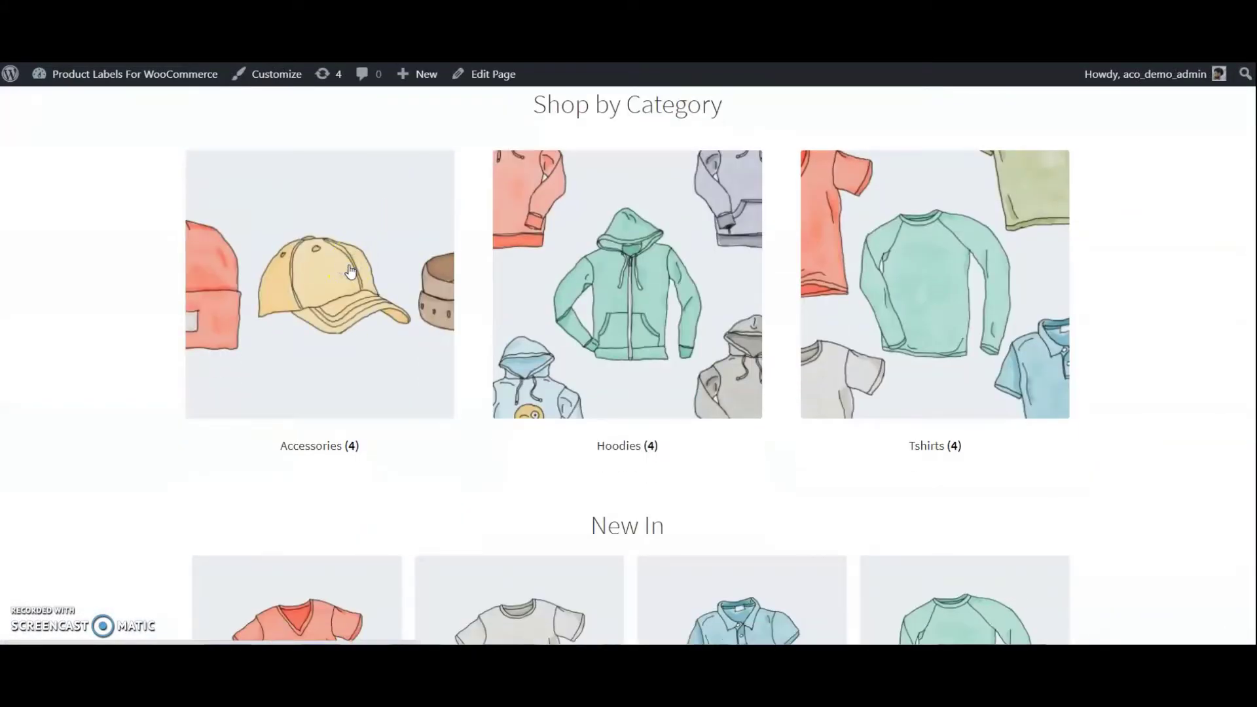
scroll(348, 272, down, 3)
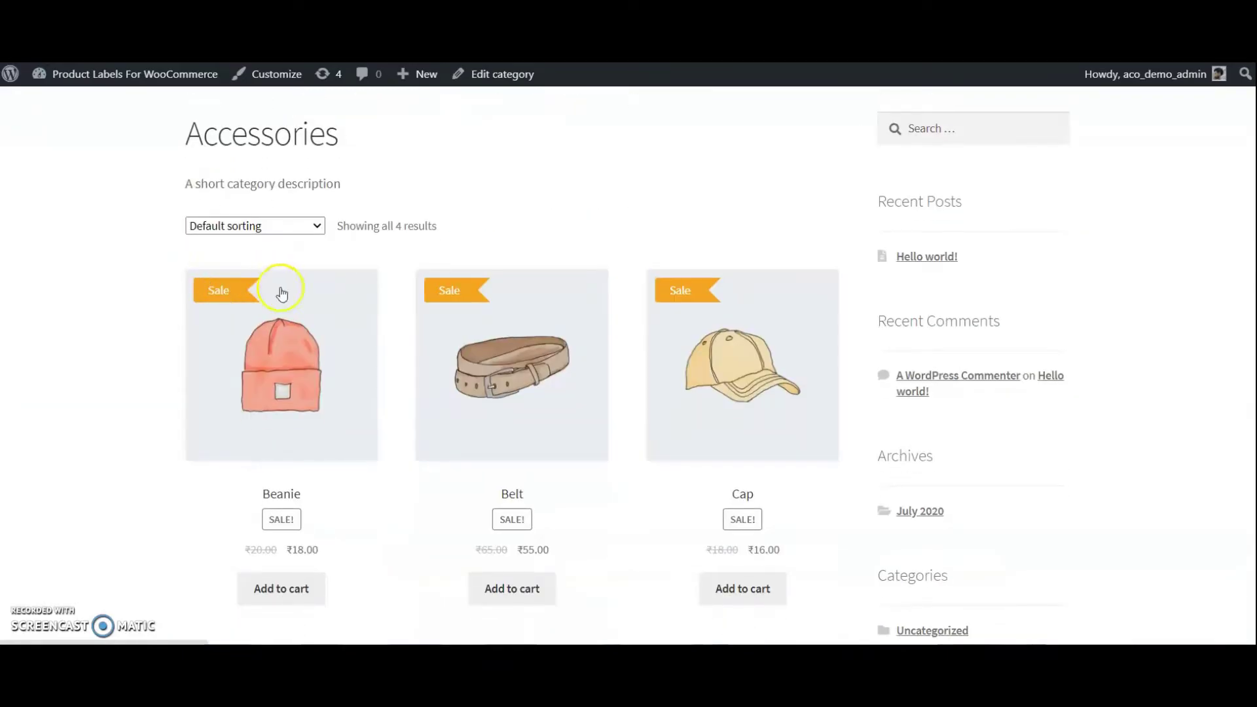
scroll(723, 285, down, 5)
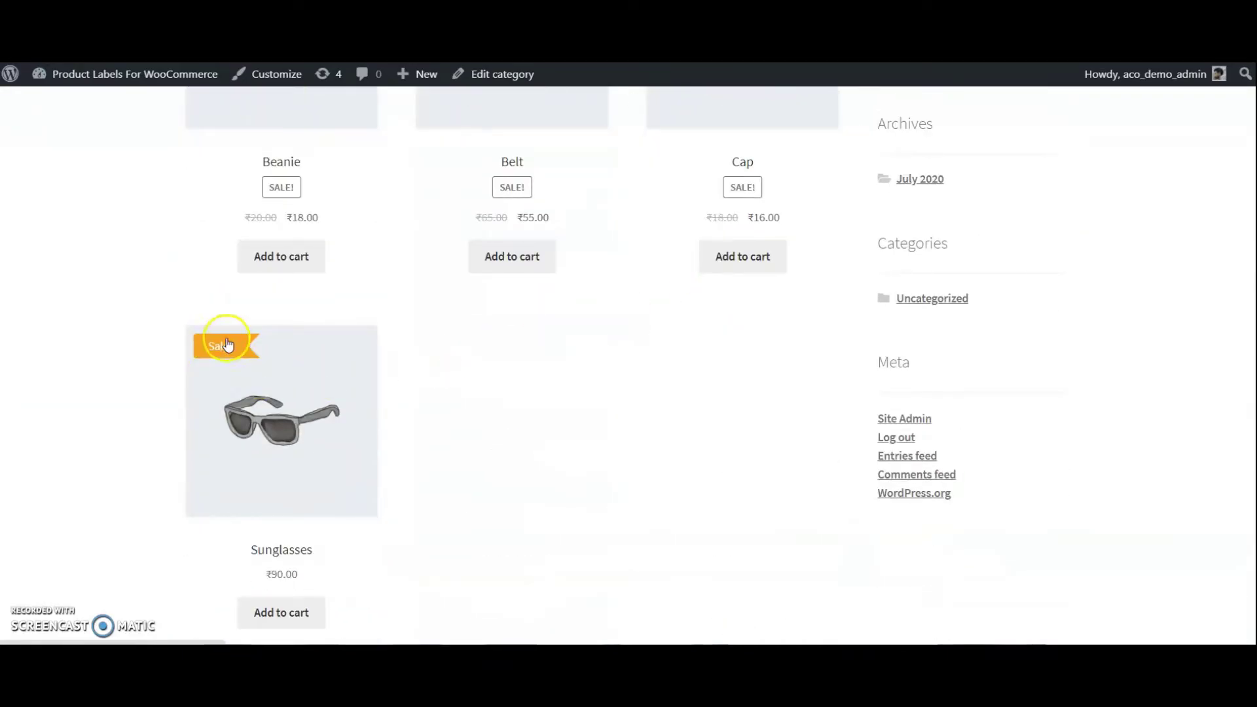
scroll(442, 354, up, 5)
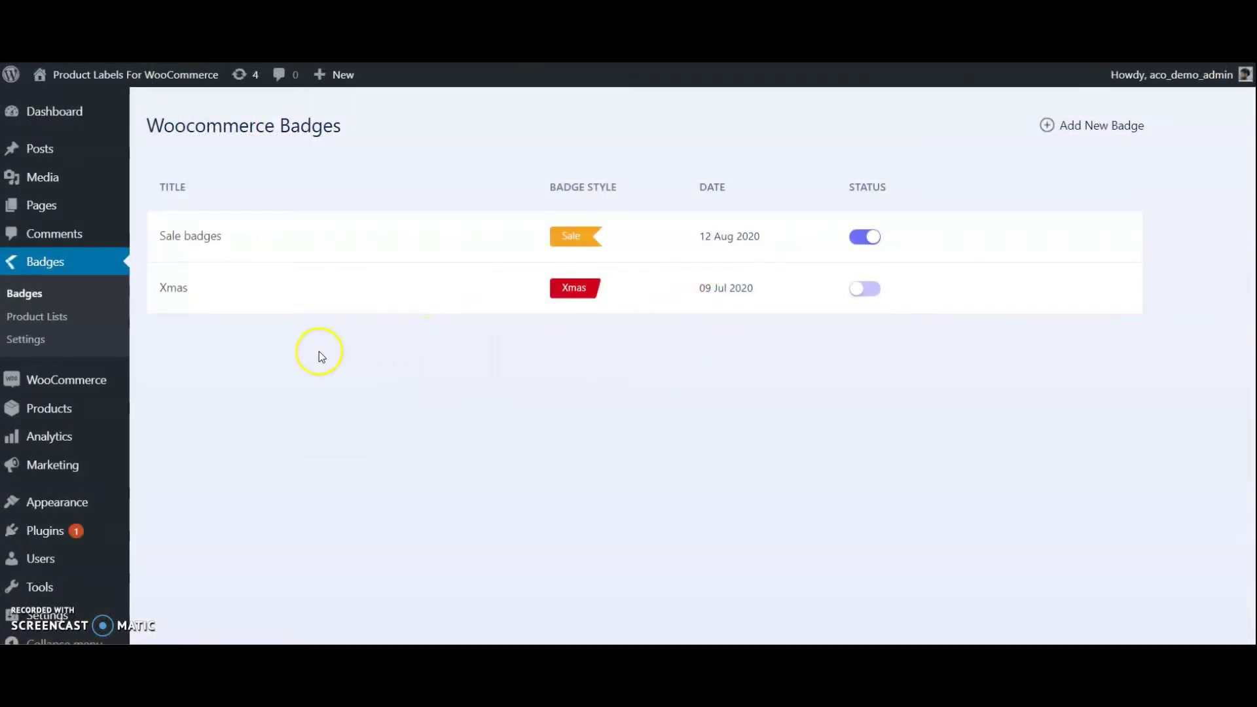
Start a new badge titled 'Label new' with the badge label 'New'.
click(1088, 129)
click(244, 211)
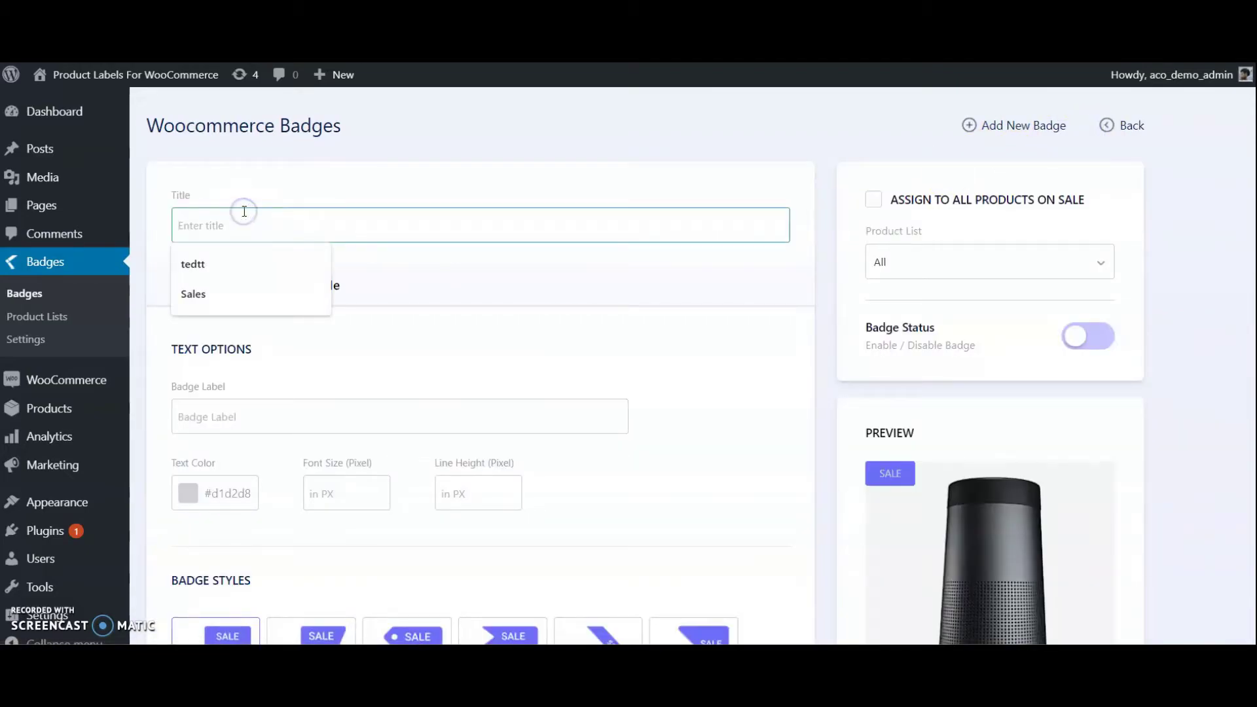
text(Label new)
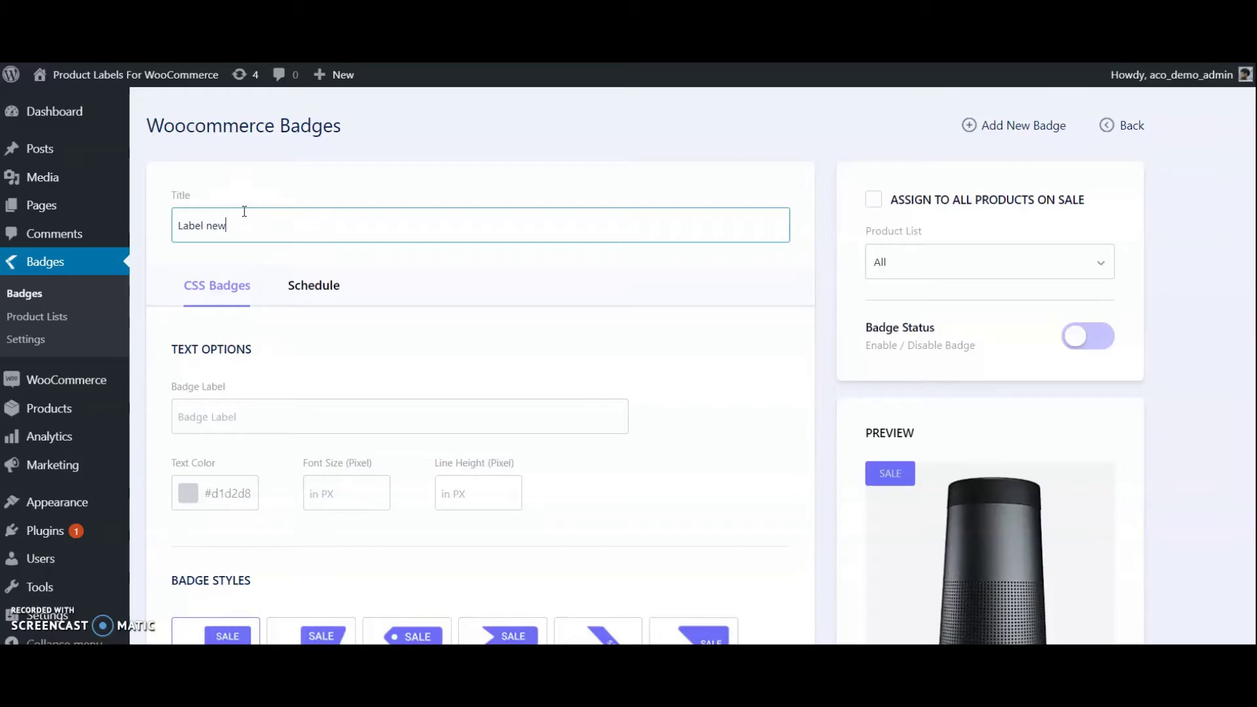
click(222, 415)
text(N)
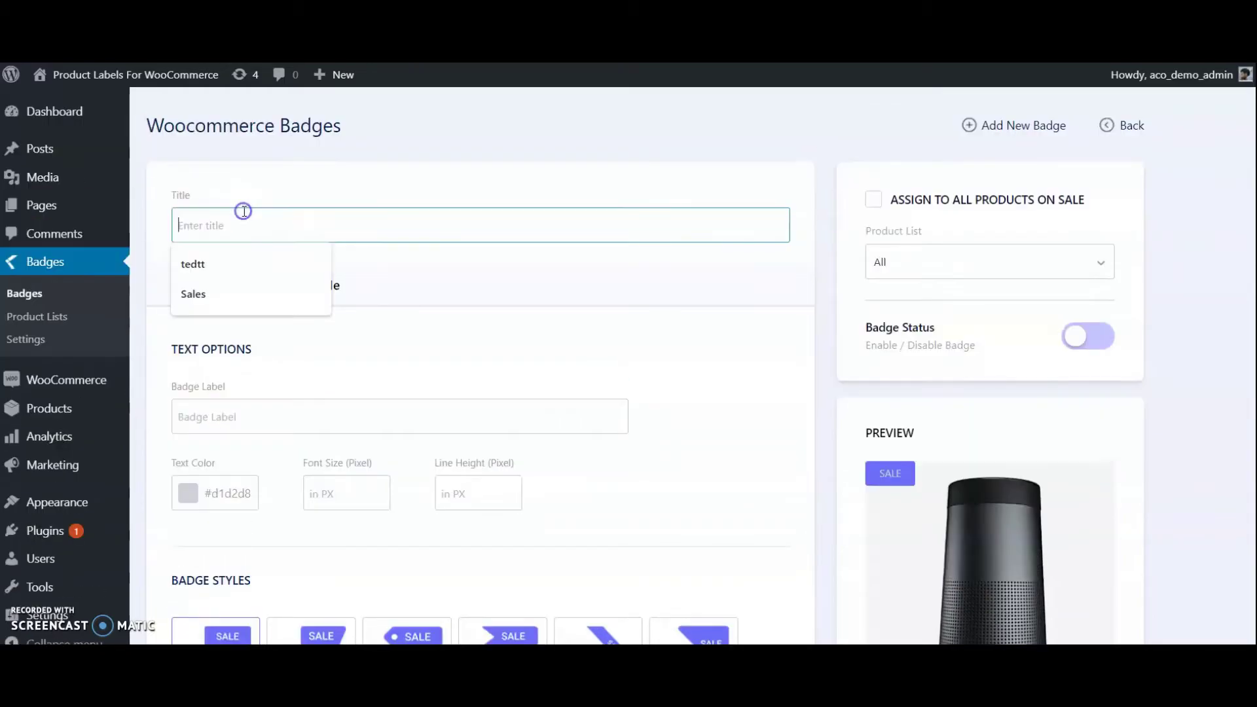
text(Label n)
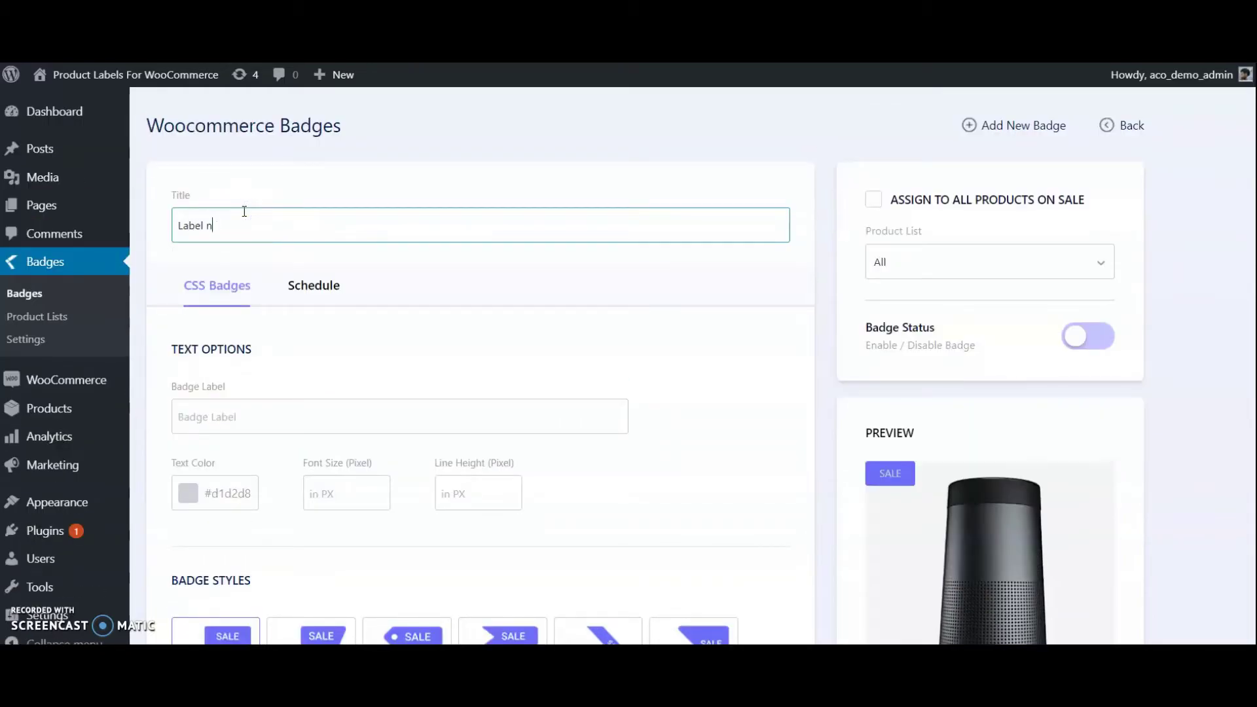
text(ew)
click(218, 415)
text(New)
Give the badge the magenta corner-triangle style and publish it with product list All.
scroll(203, 416, down, 1)
click(195, 418)
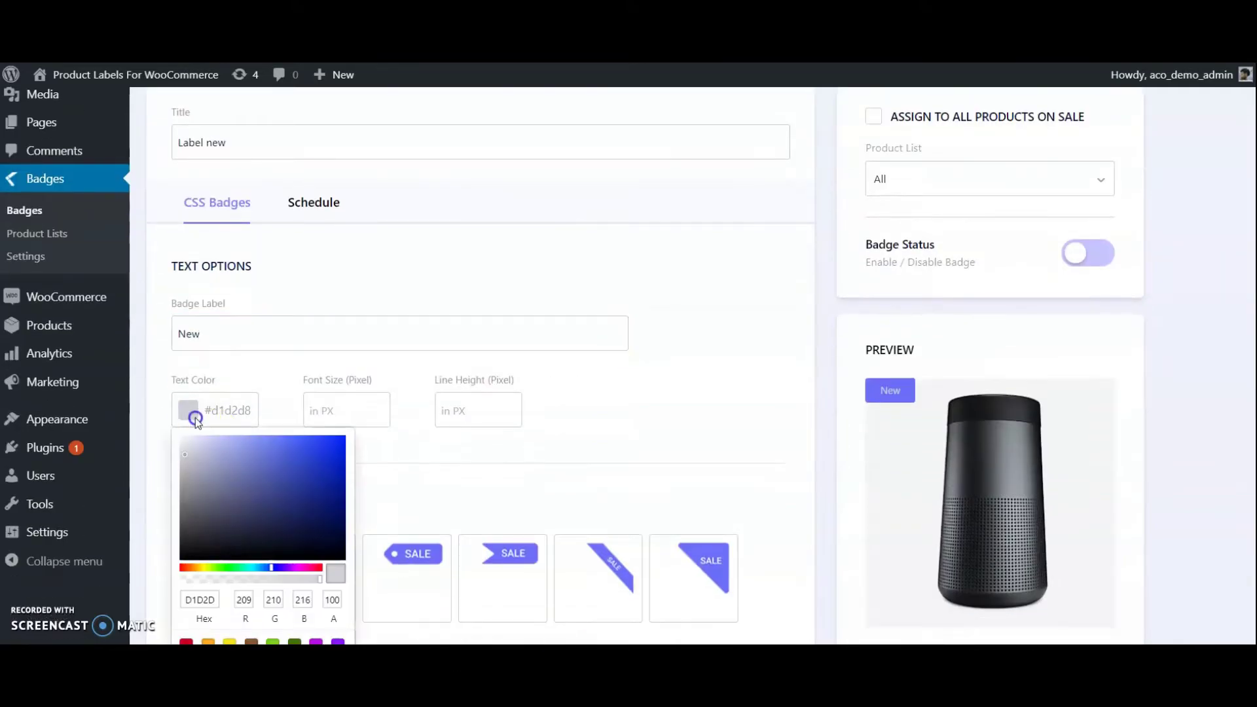
click(418, 314)
scroll(418, 314, down, 3)
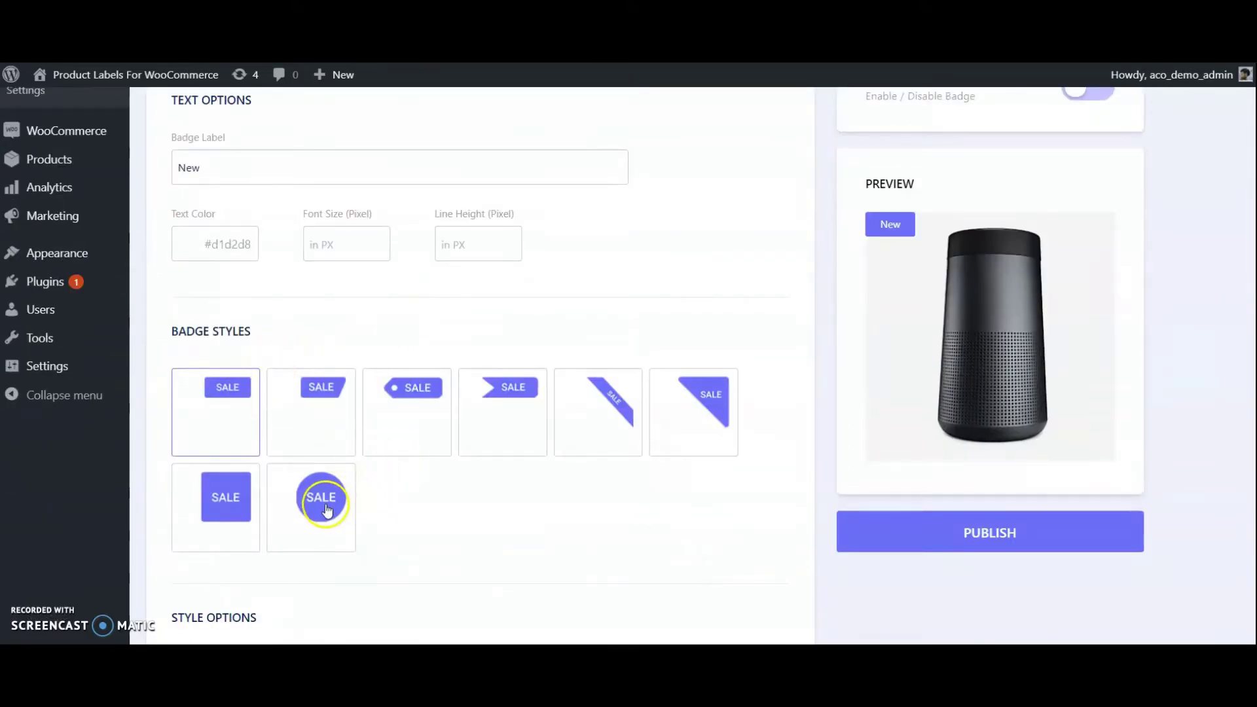
click(692, 393)
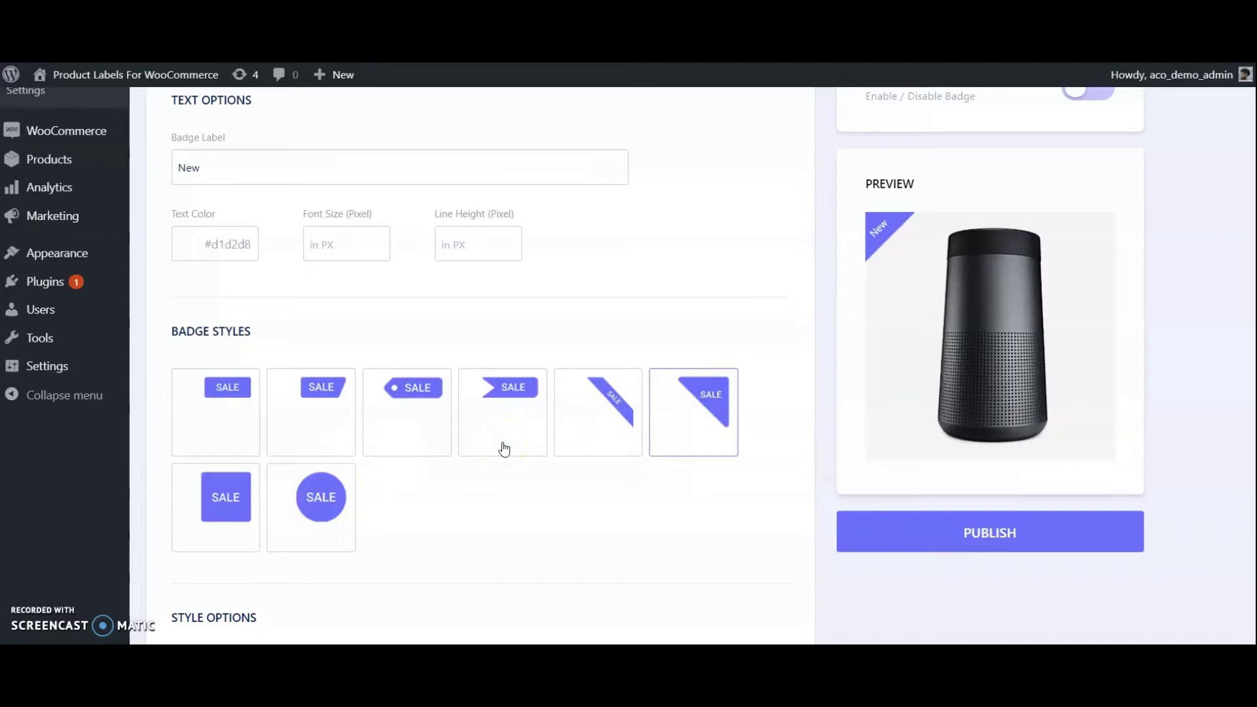
click(987, 498)
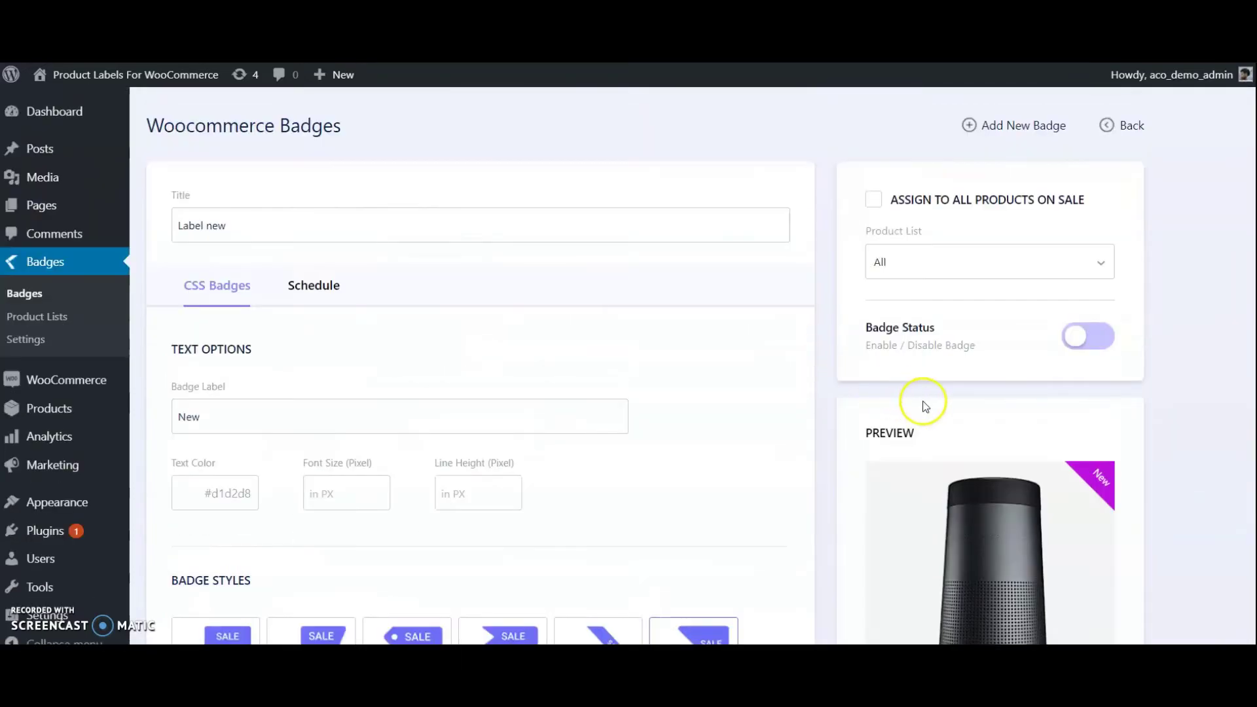
click(896, 255)
click(898, 259)
click(295, 231)
Open the Product tags page listing the 'New' tag, then the products list.
mouse_move(124, 412)
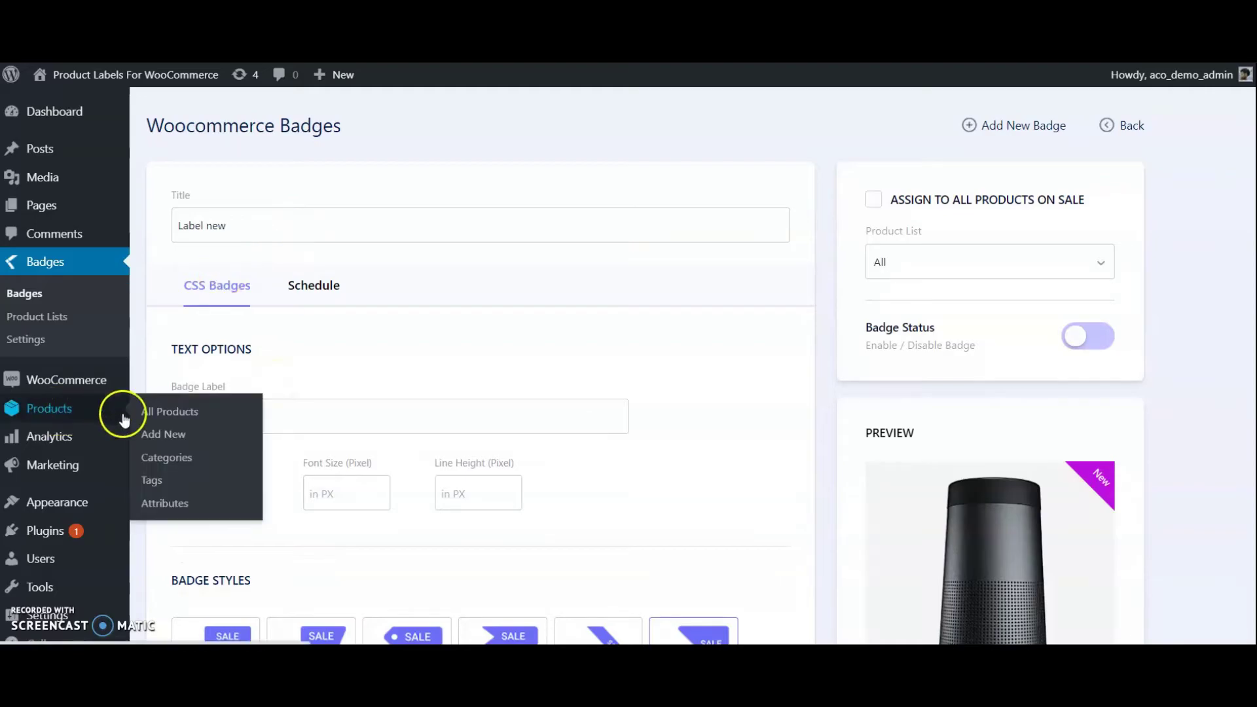
click(151, 488)
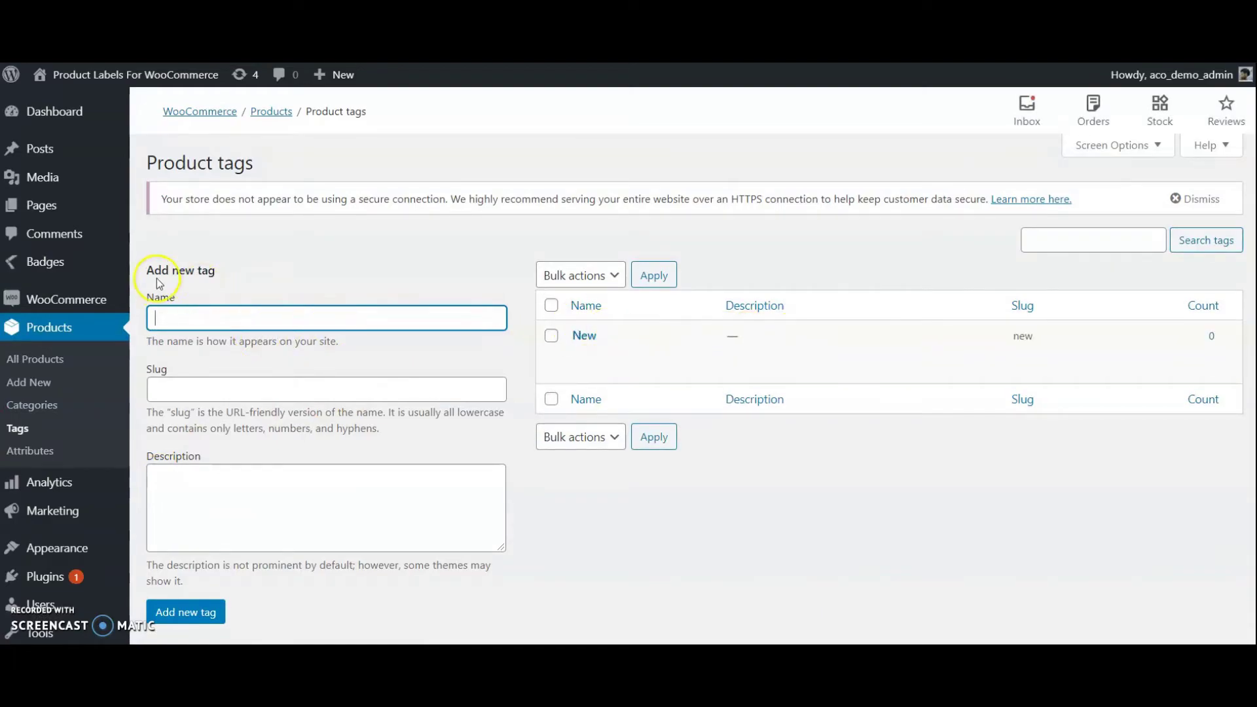
click(11, 332)
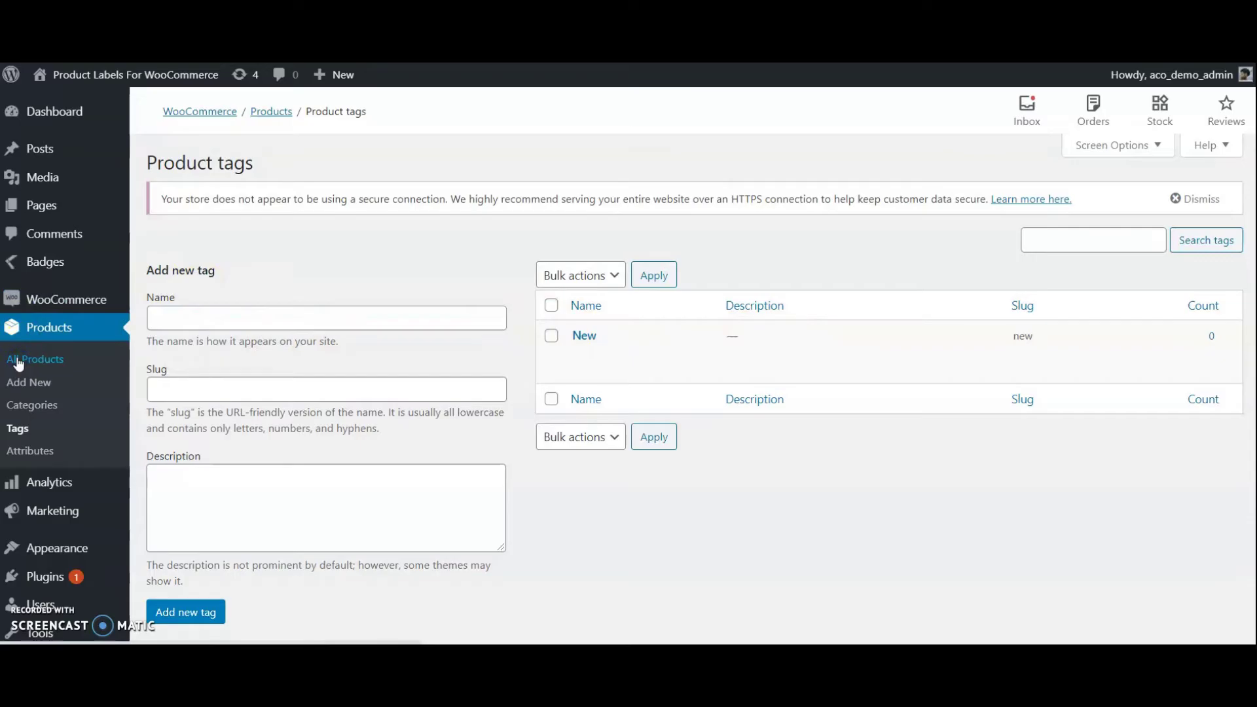
Tick Hoodie with Zipper, Long Sleeve Tee, Polo, Beanie and Cap in the products list.
click(18, 364)
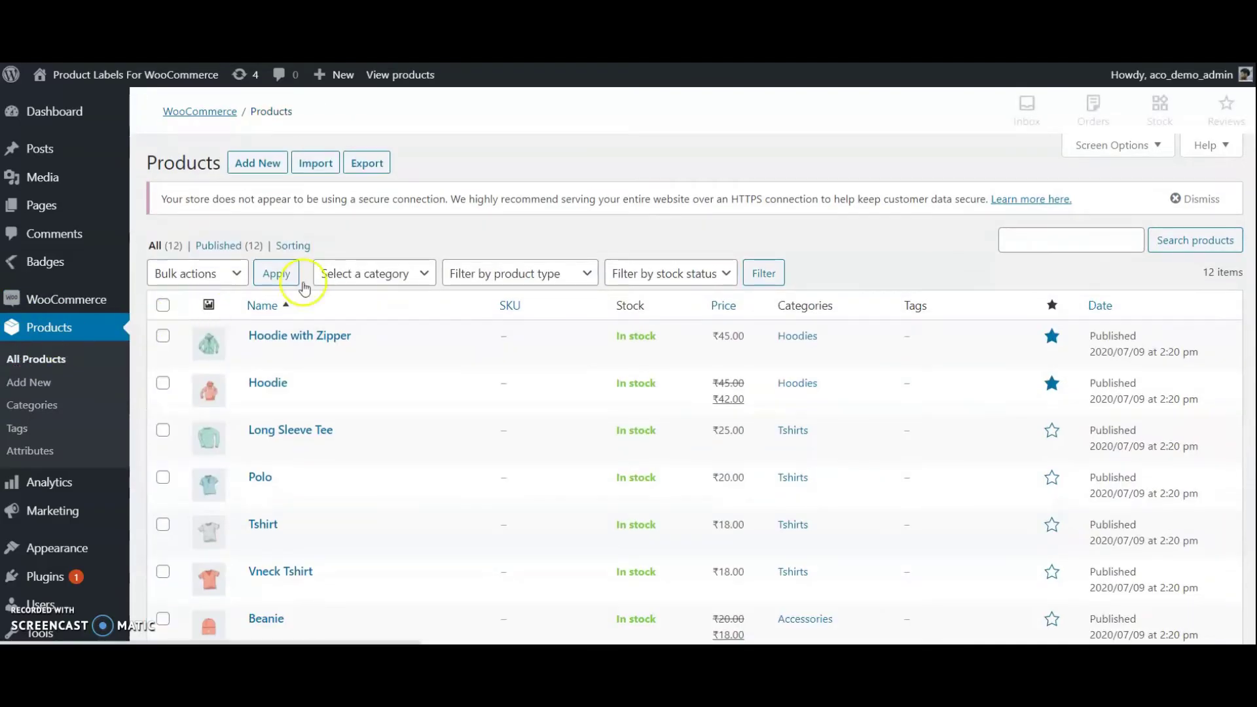
scroll(459, 209, down, 2)
click(197, 190)
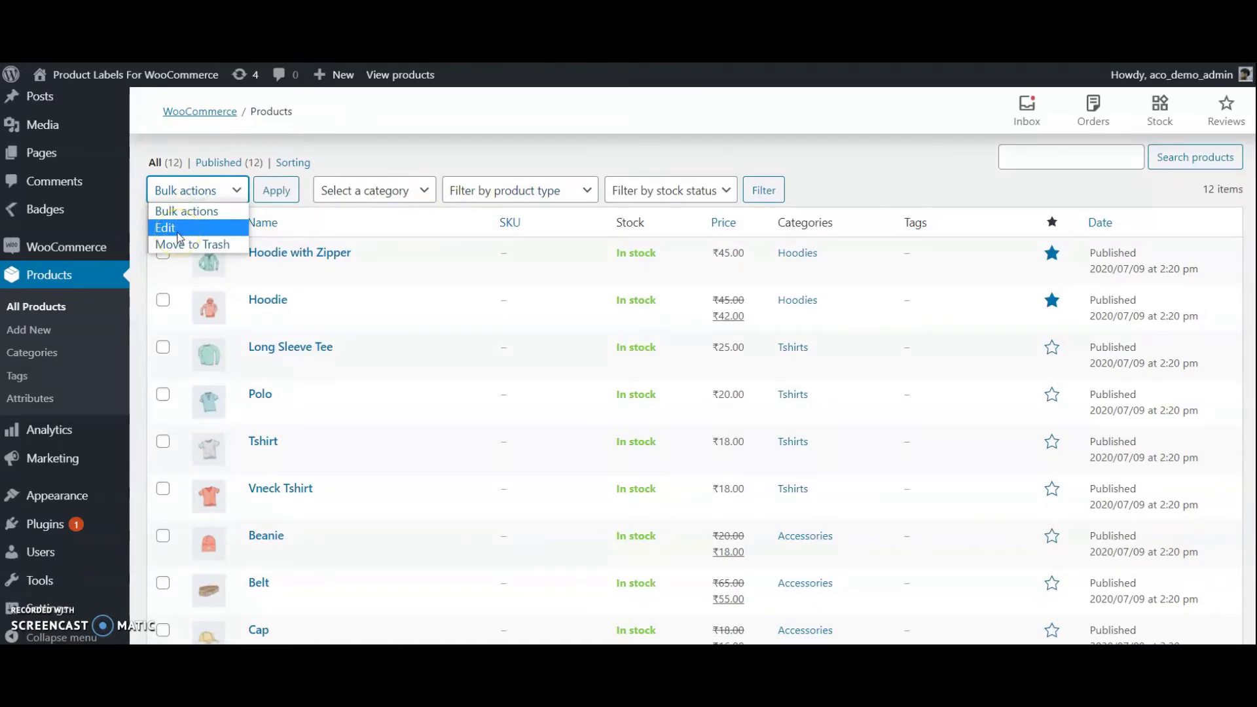
click(413, 122)
scroll(176, 289, down, 2)
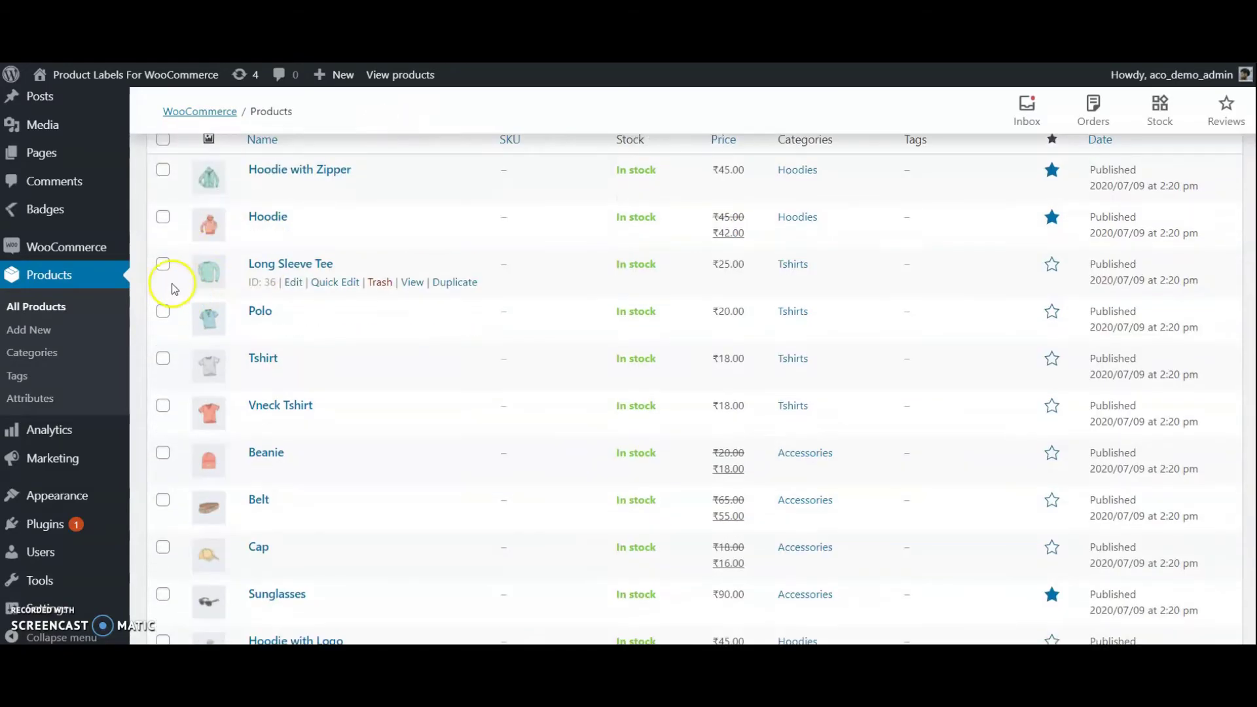
click(163, 311)
click(163, 453)
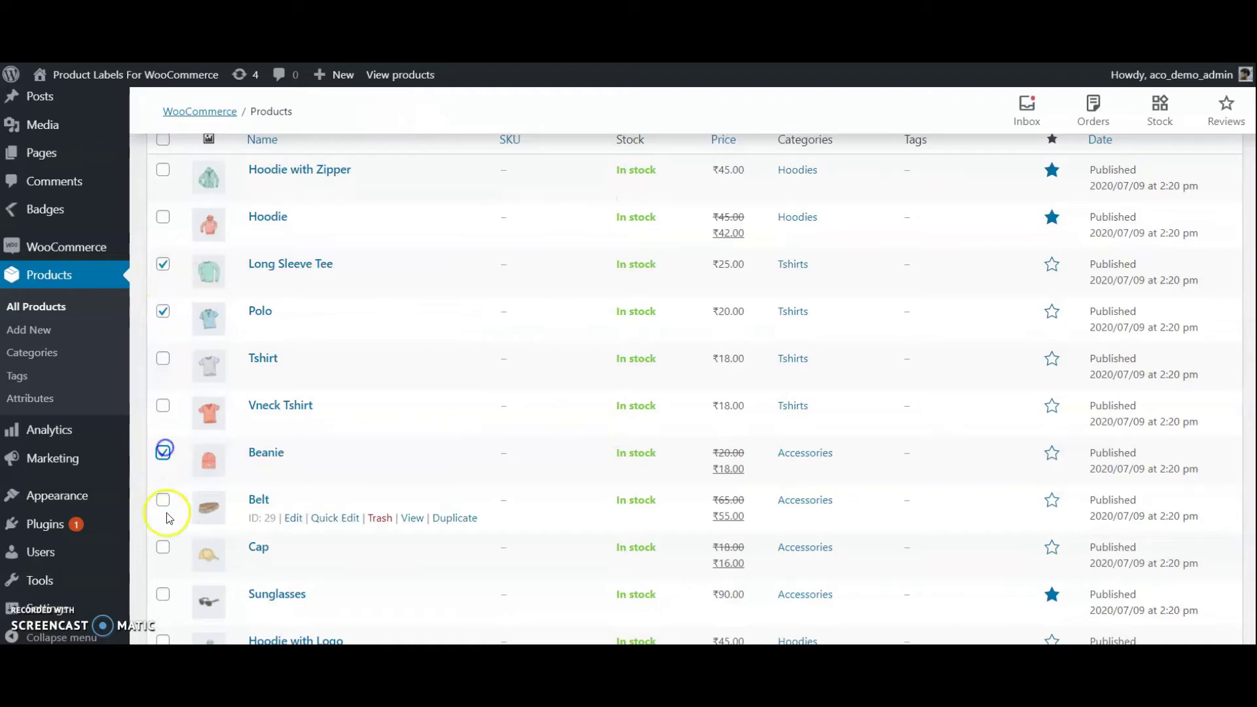
click(163, 547)
click(163, 171)
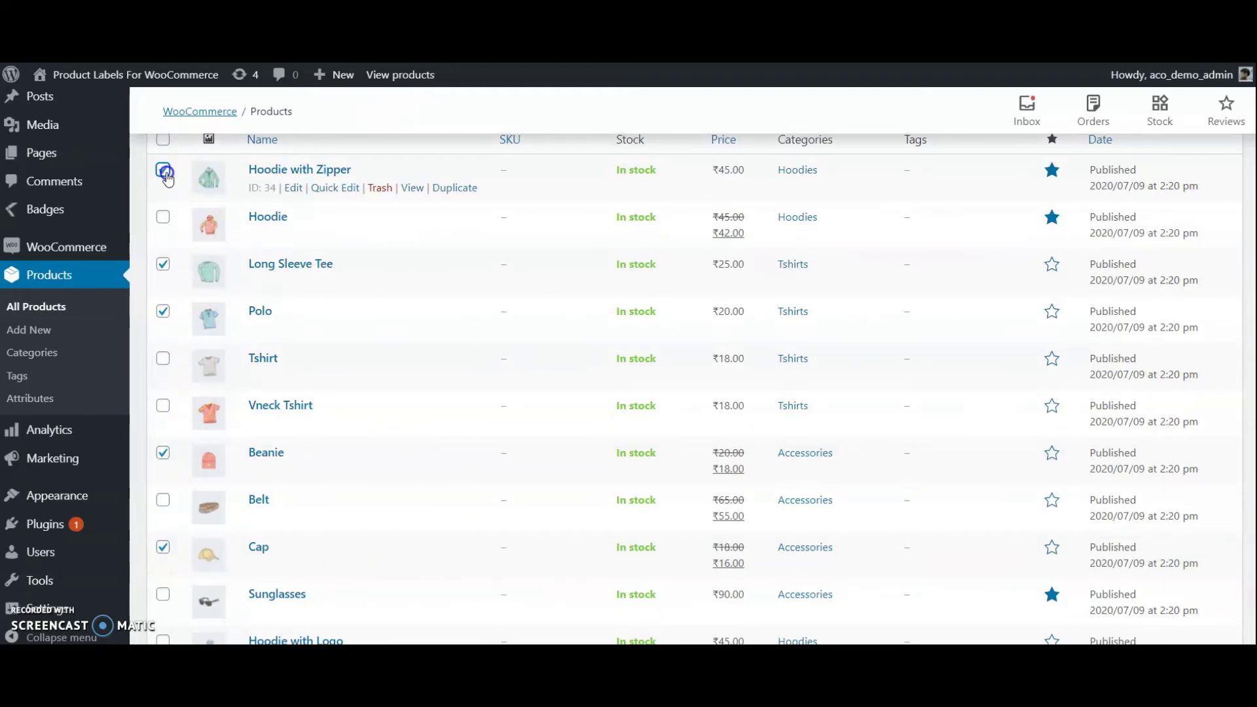
scroll(173, 190, up, 3)
Bulk edit the five products to add the 'new' product tag and update them.
click(170, 273)
click(168, 308)
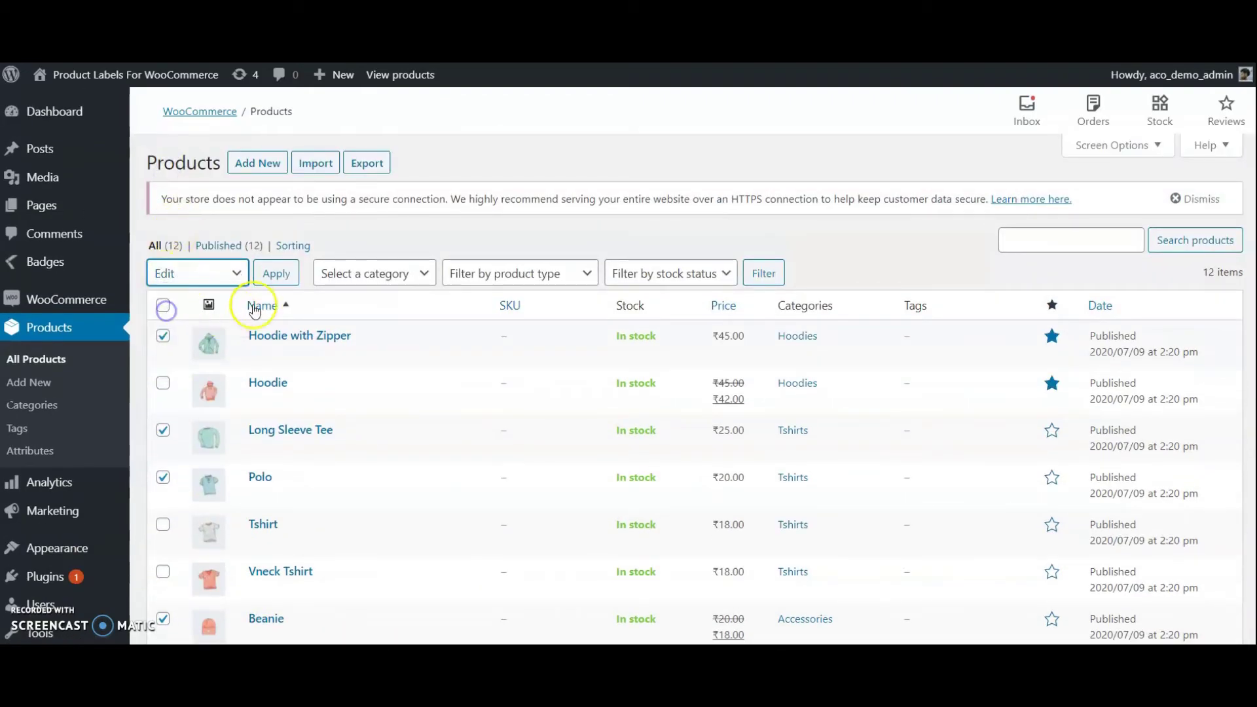
click(275, 278)
scroll(540, 278, down, 3)
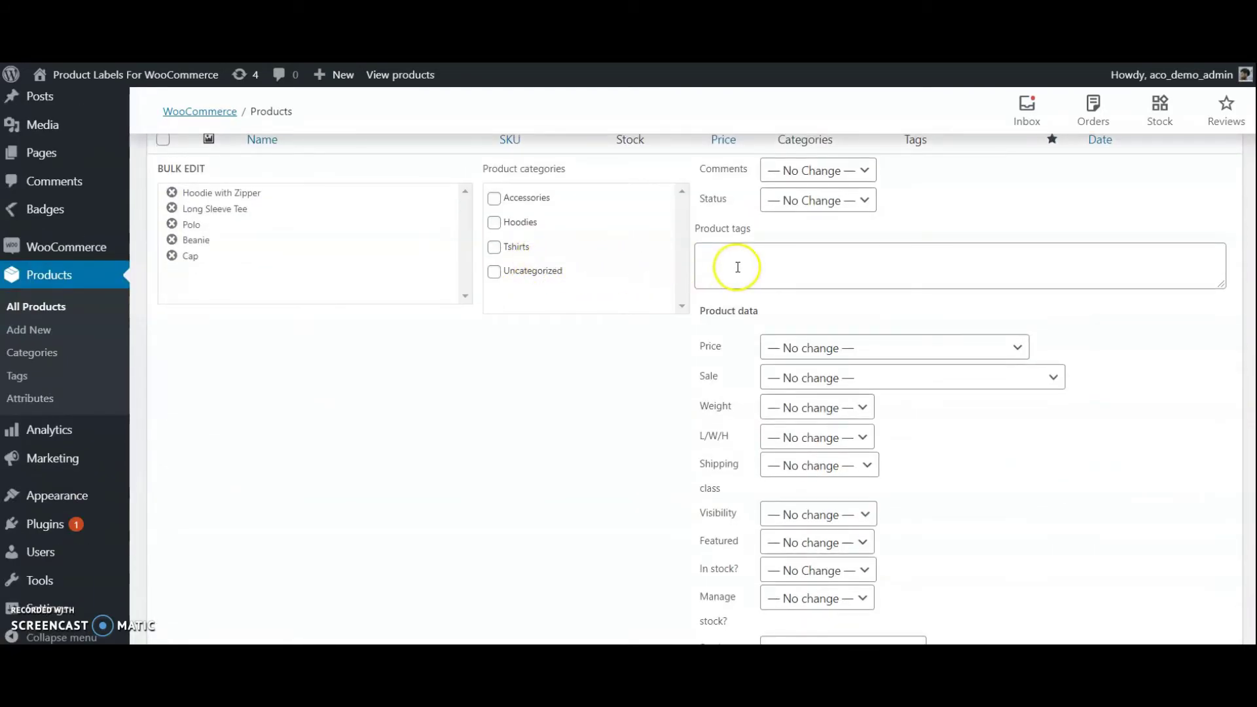
click(737, 267)
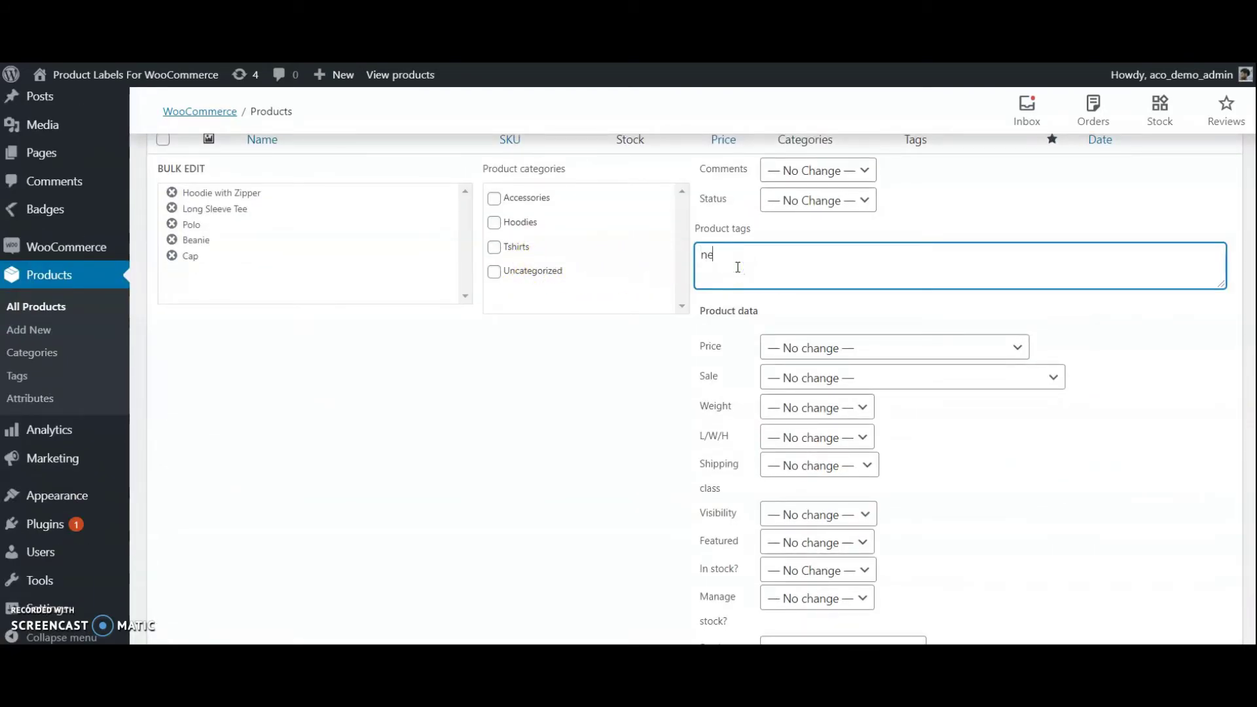
scroll(898, 303, down, 4)
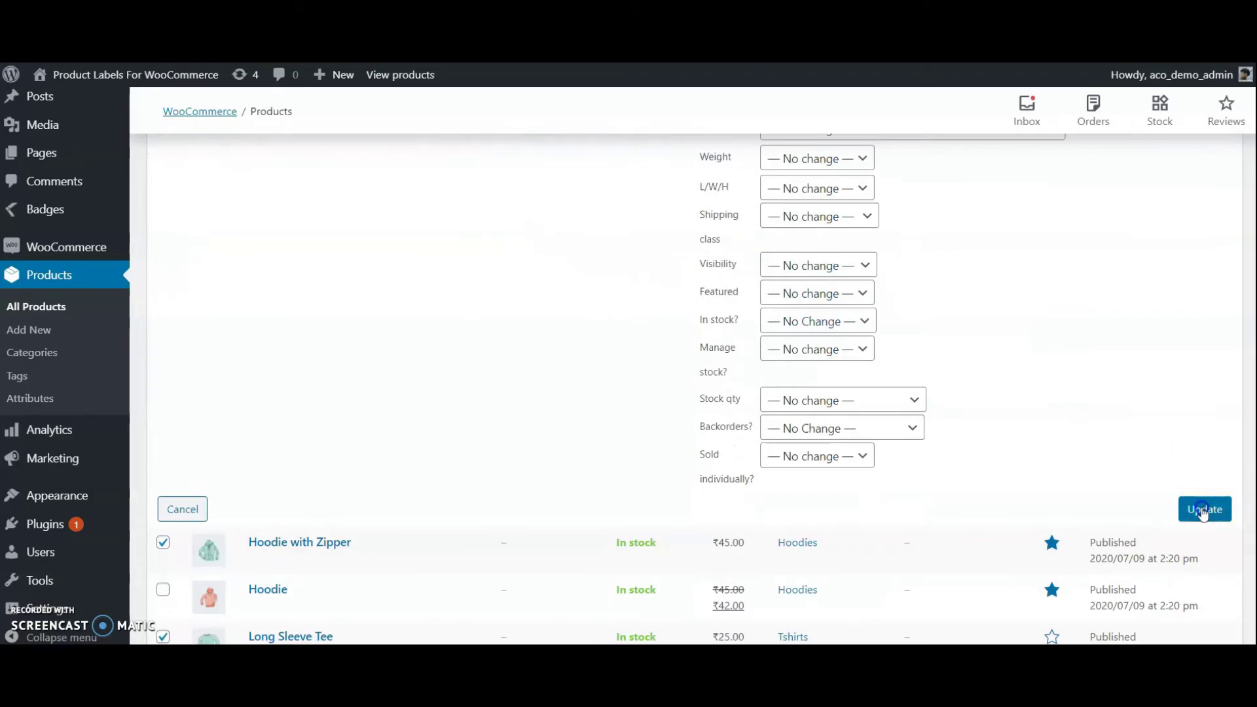
click(1203, 513)
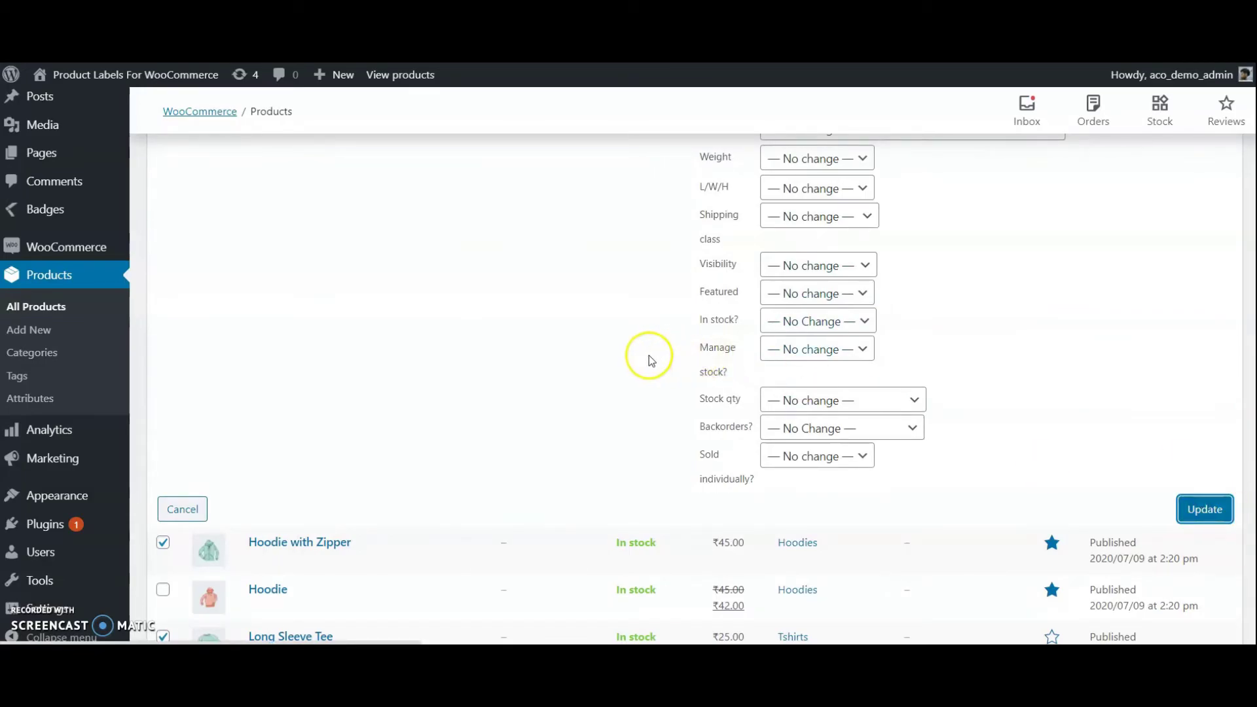
scroll(488, 329, down, 2)
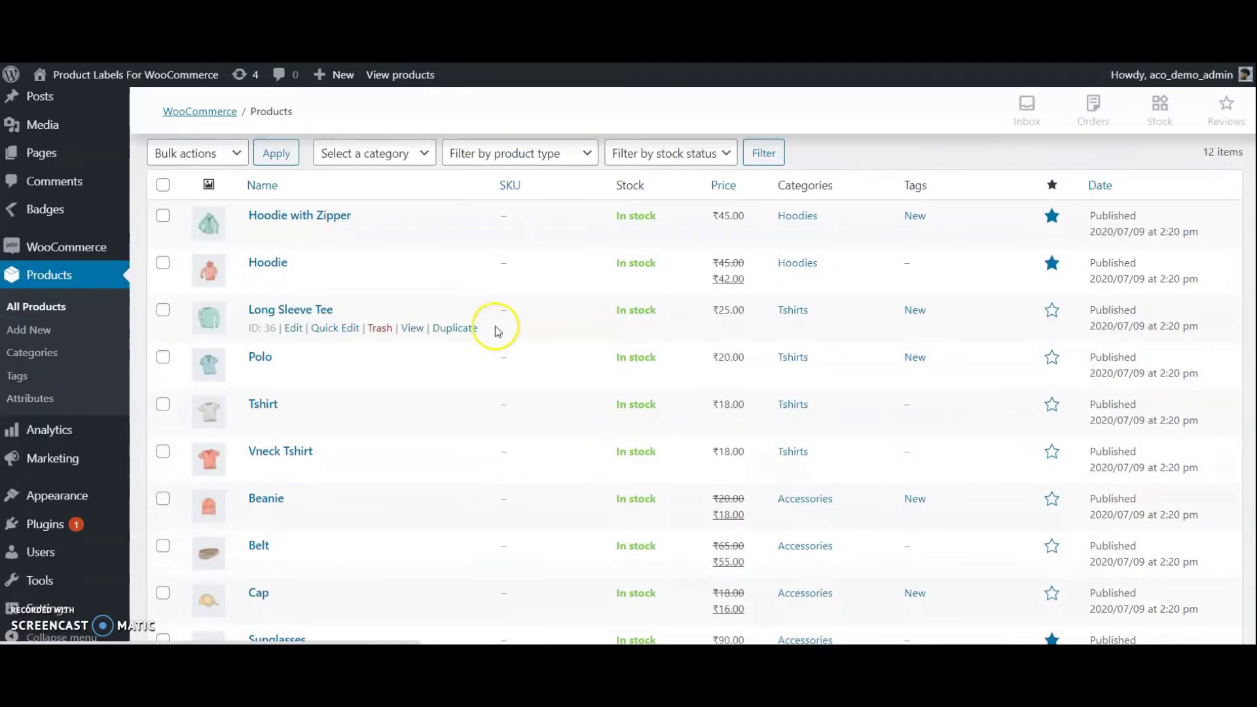
scroll(922, 401, down, 3)
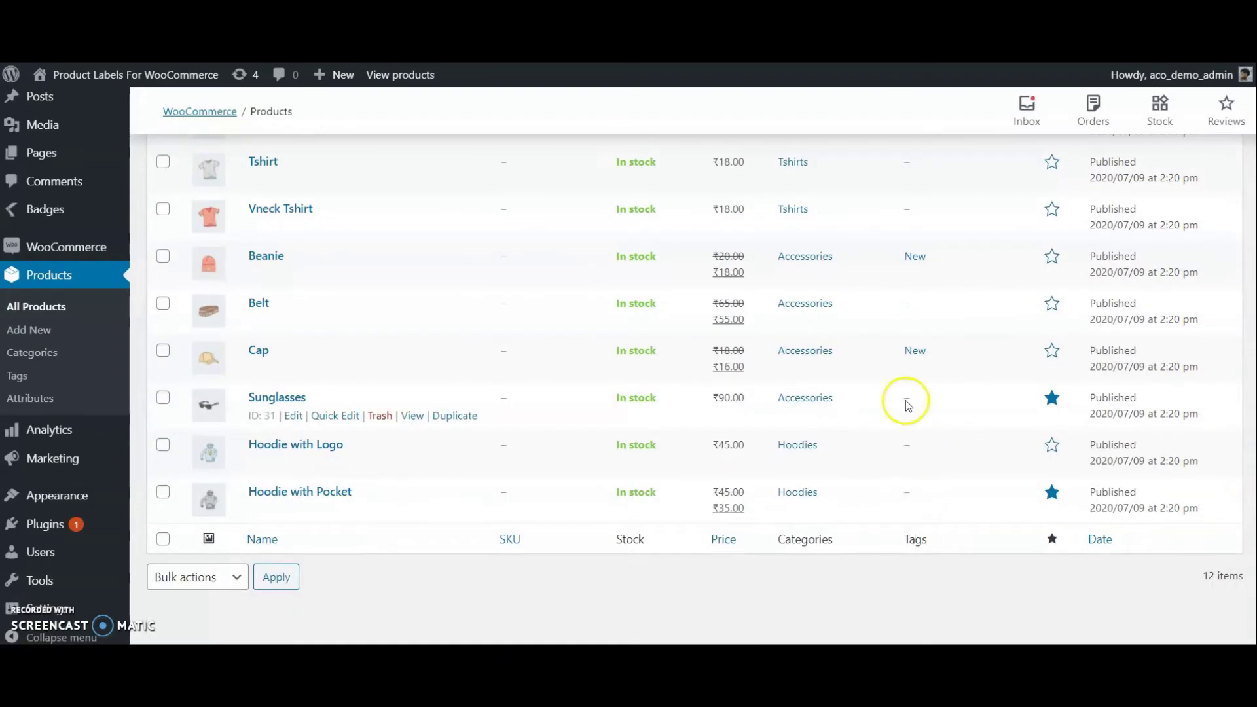
scroll(903, 402, up, 5)
scroll(707, 386, up, 2)
Start a new badge product list named 'New Products'.
mouse_move(45, 262)
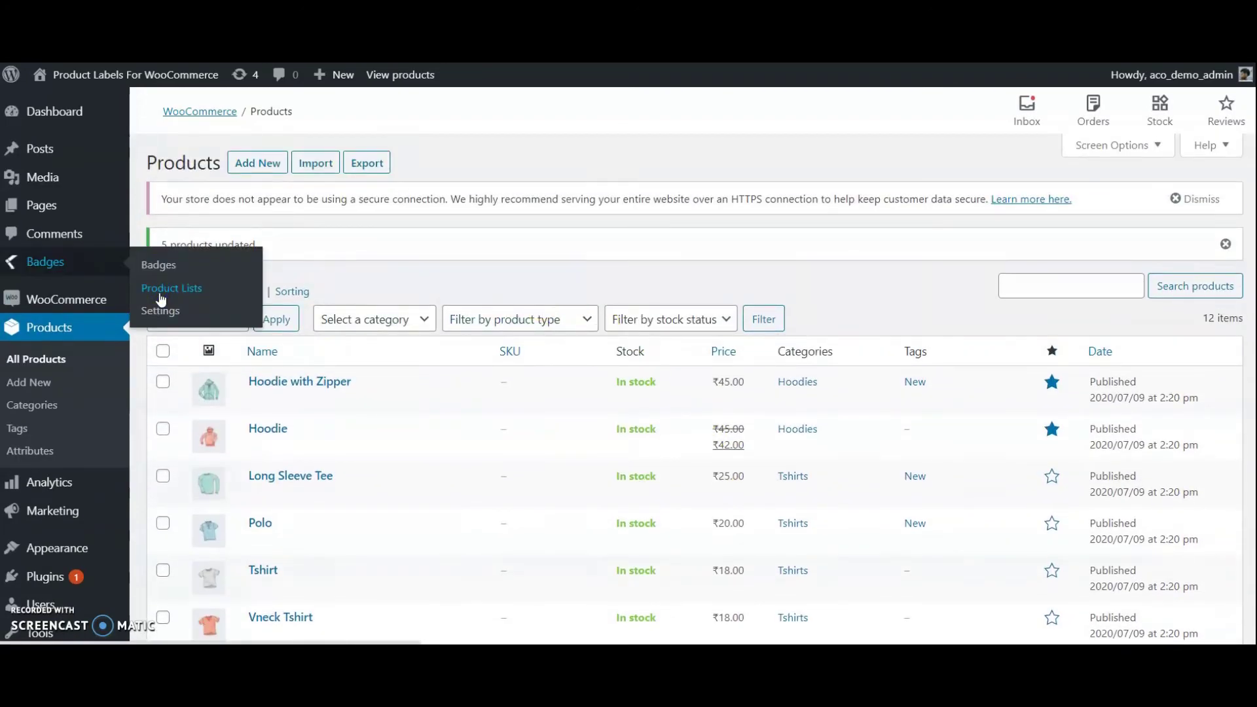
click(161, 289)
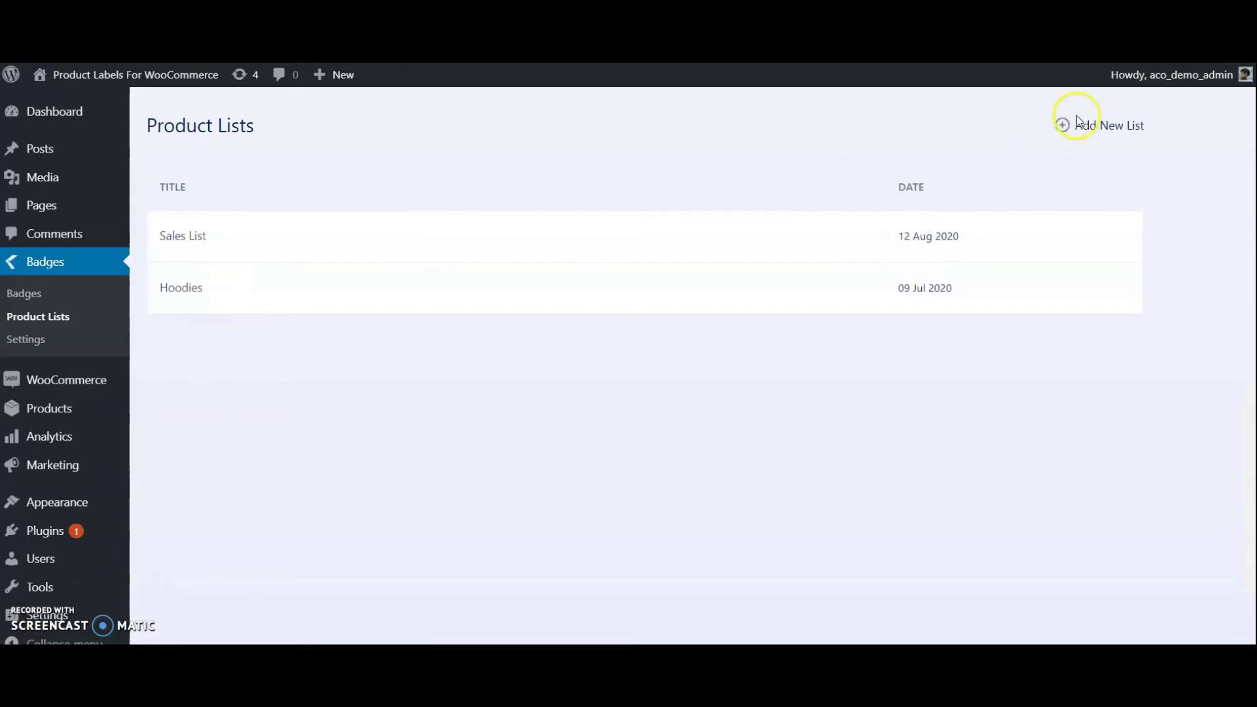
click(1077, 123)
click(218, 219)
text(New Products)
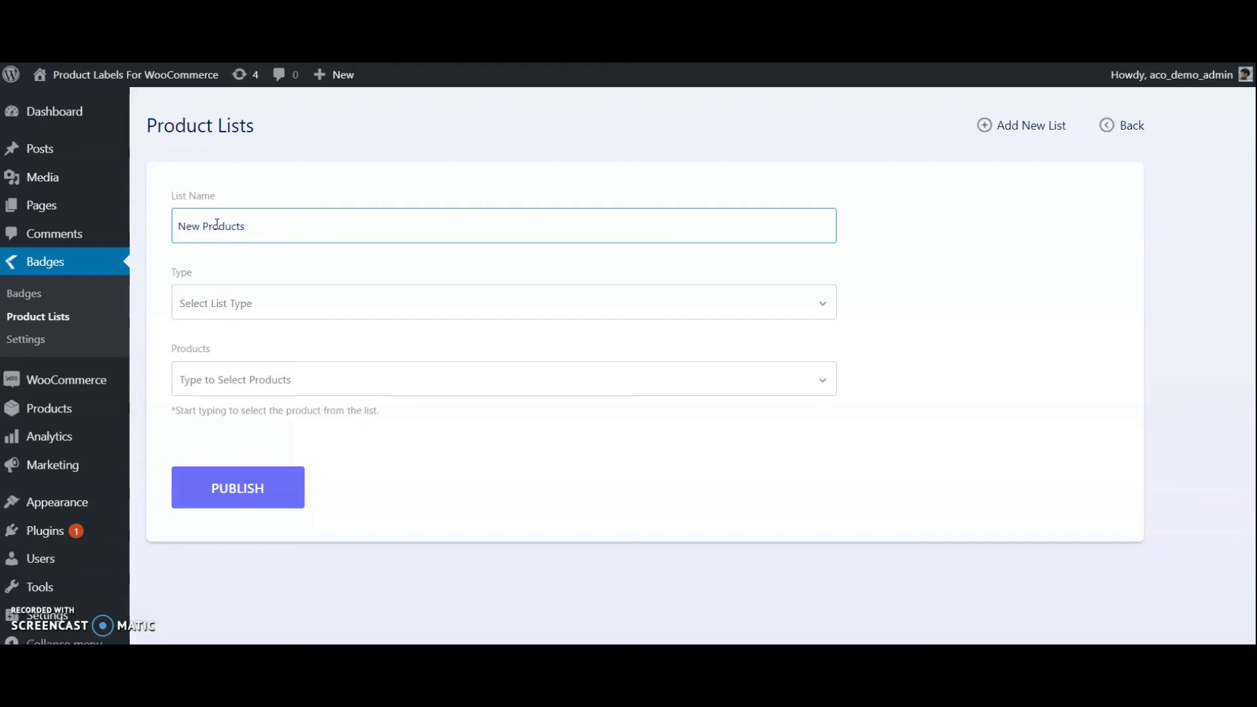
Make the list a Dynamic Request with AND relation and add a taxonomy condition.
click(211, 301)
click(201, 366)
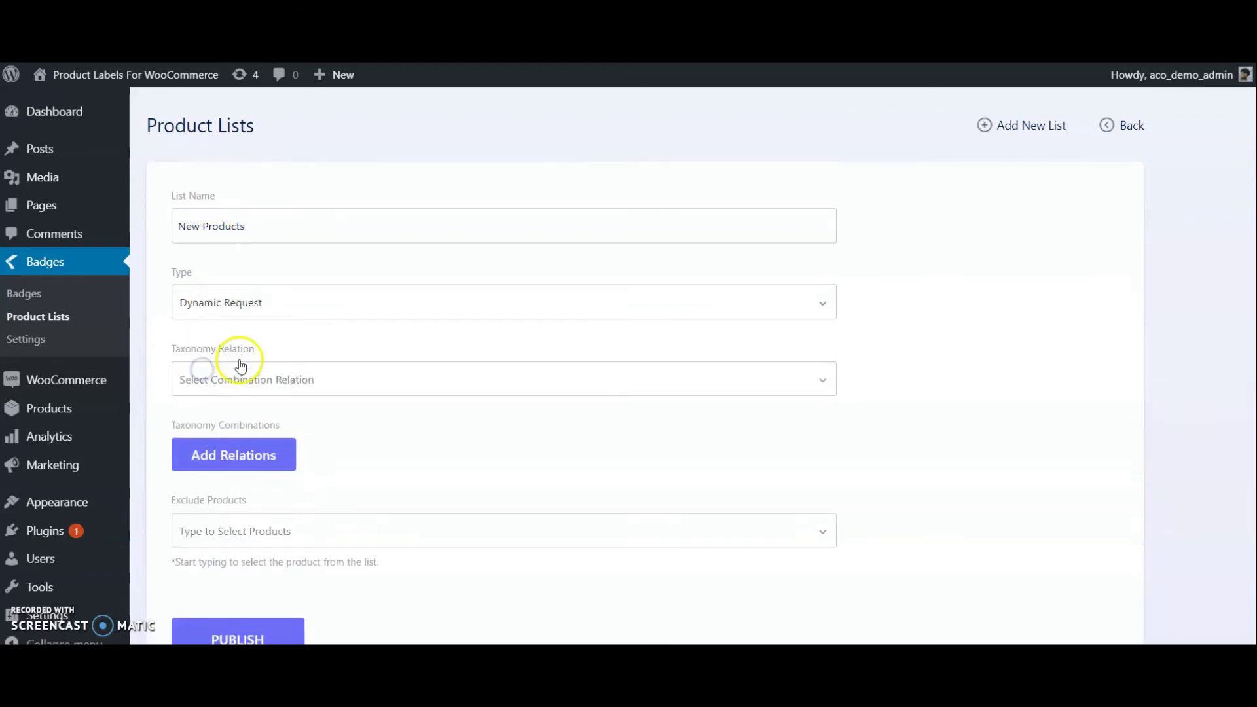
click(231, 377)
click(196, 413)
click(206, 451)
Set the condition to Tag IN New and publish the list.
click(241, 457)
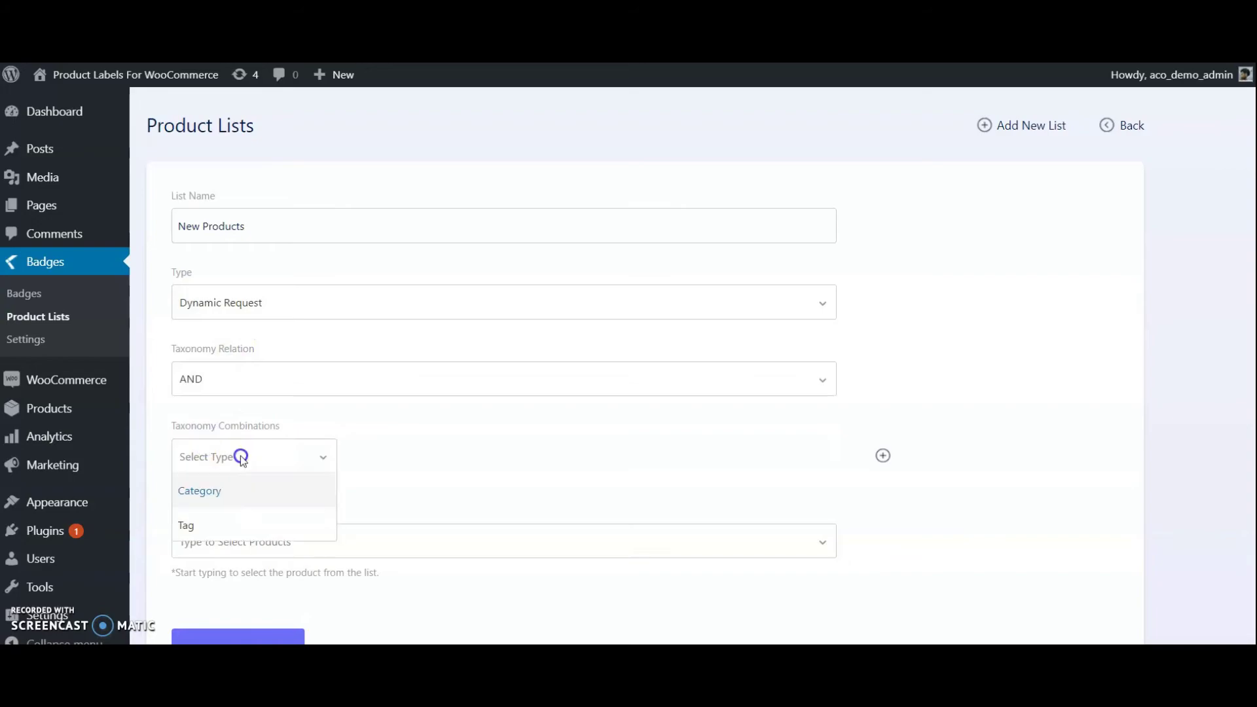
click(185, 525)
click(392, 458)
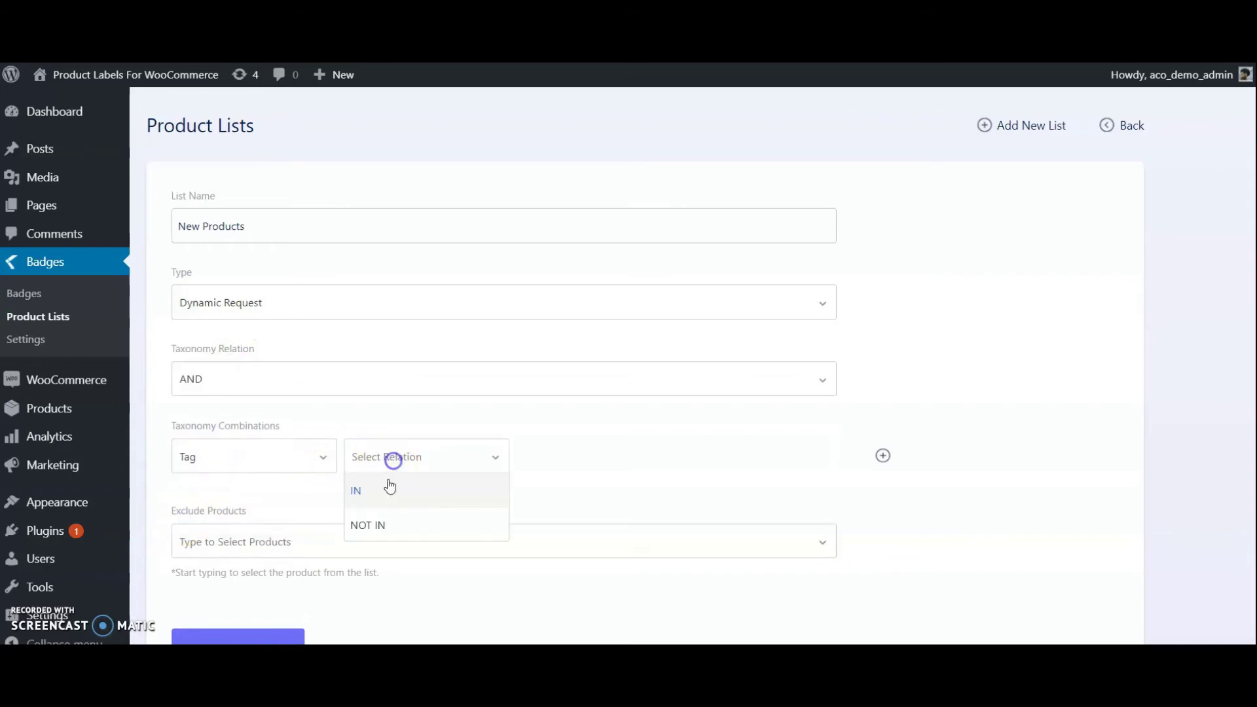
click(379, 492)
click(612, 464)
text(new)
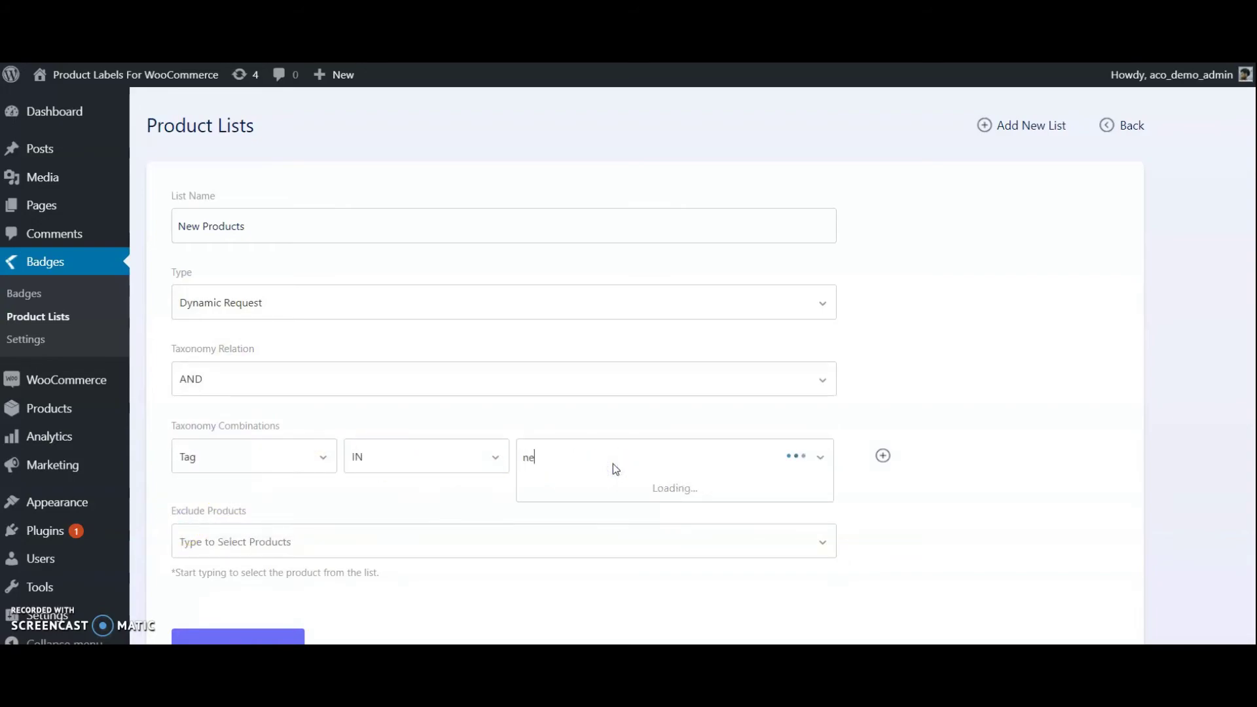
click(560, 488)
scroll(458, 481, down, 2)
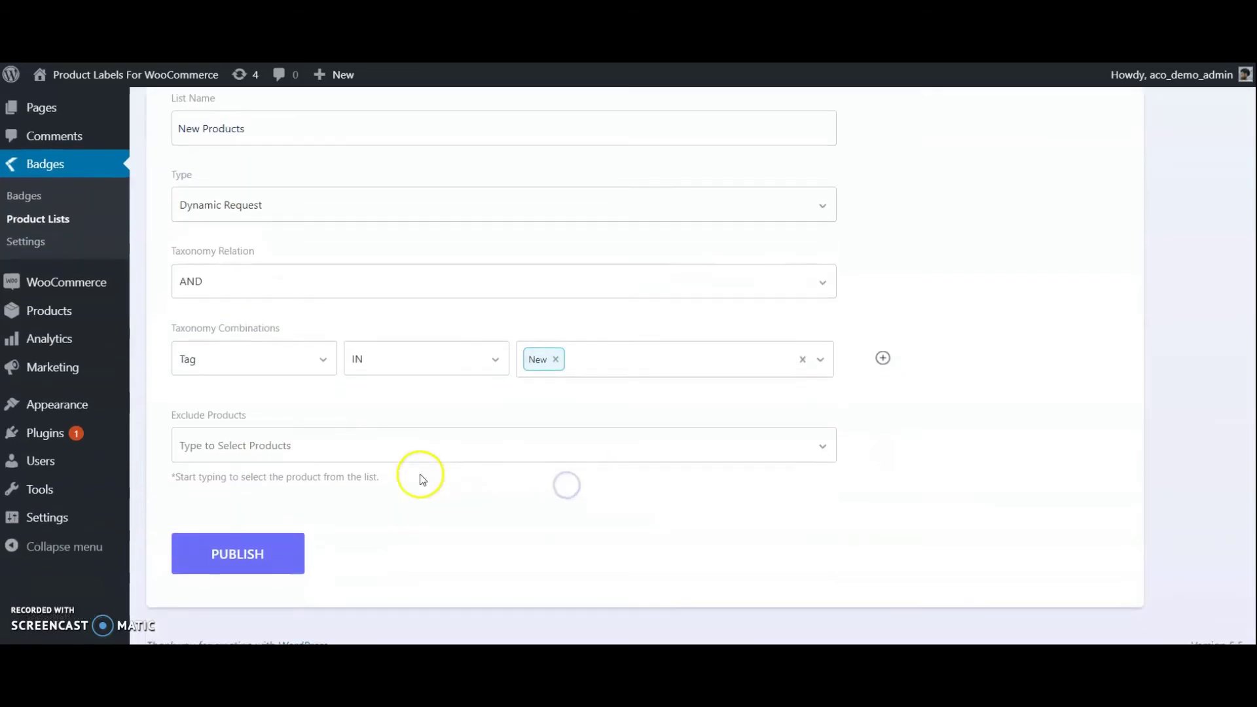
click(278, 553)
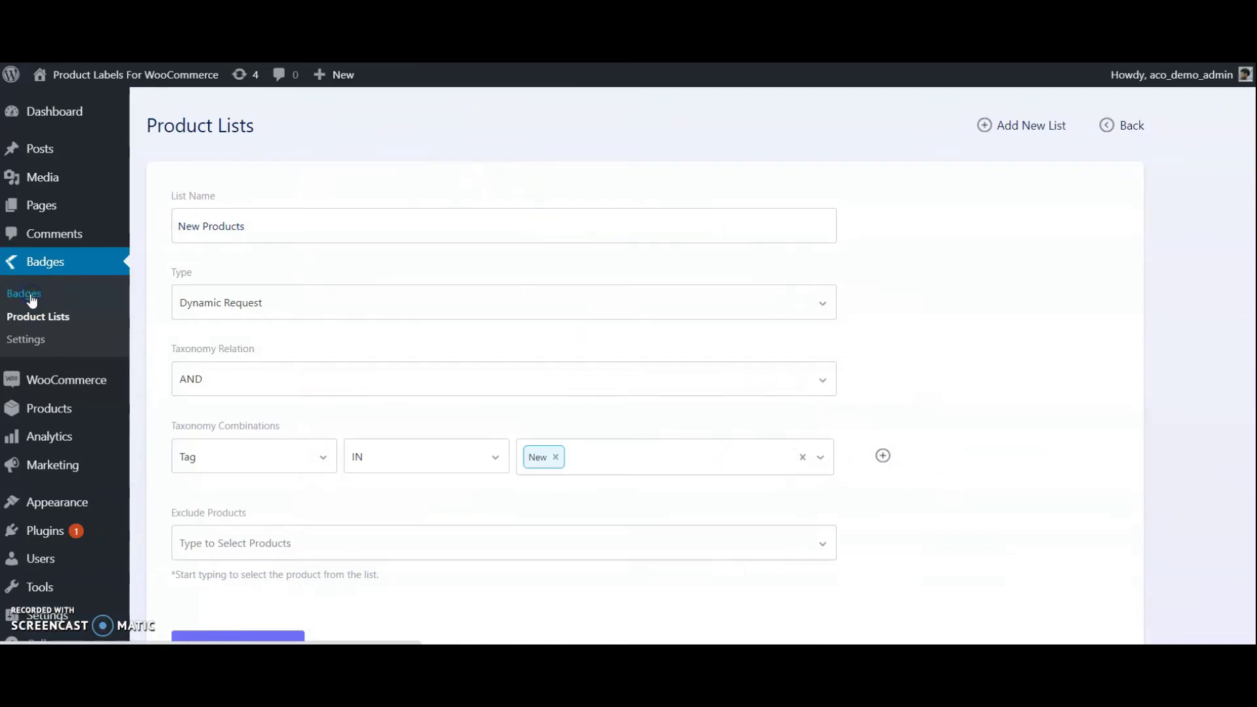
Assign the 'Label new' badge to the New Products product list.
click(31, 296)
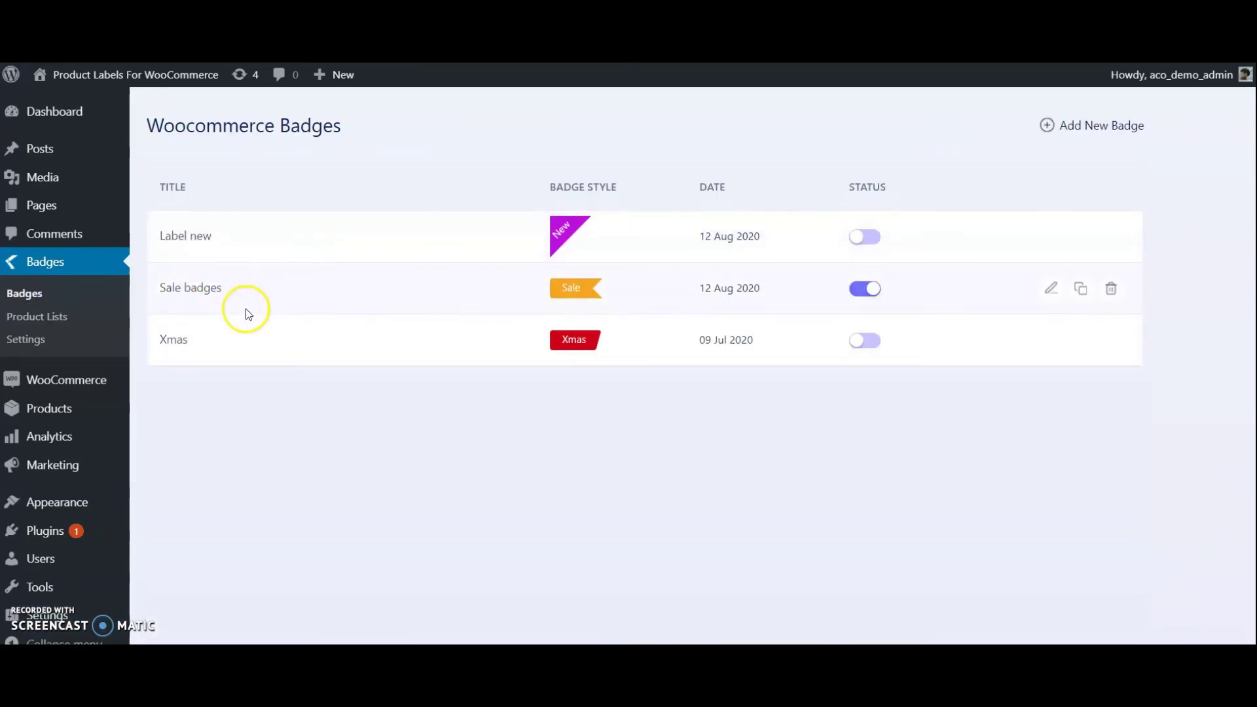
click(196, 239)
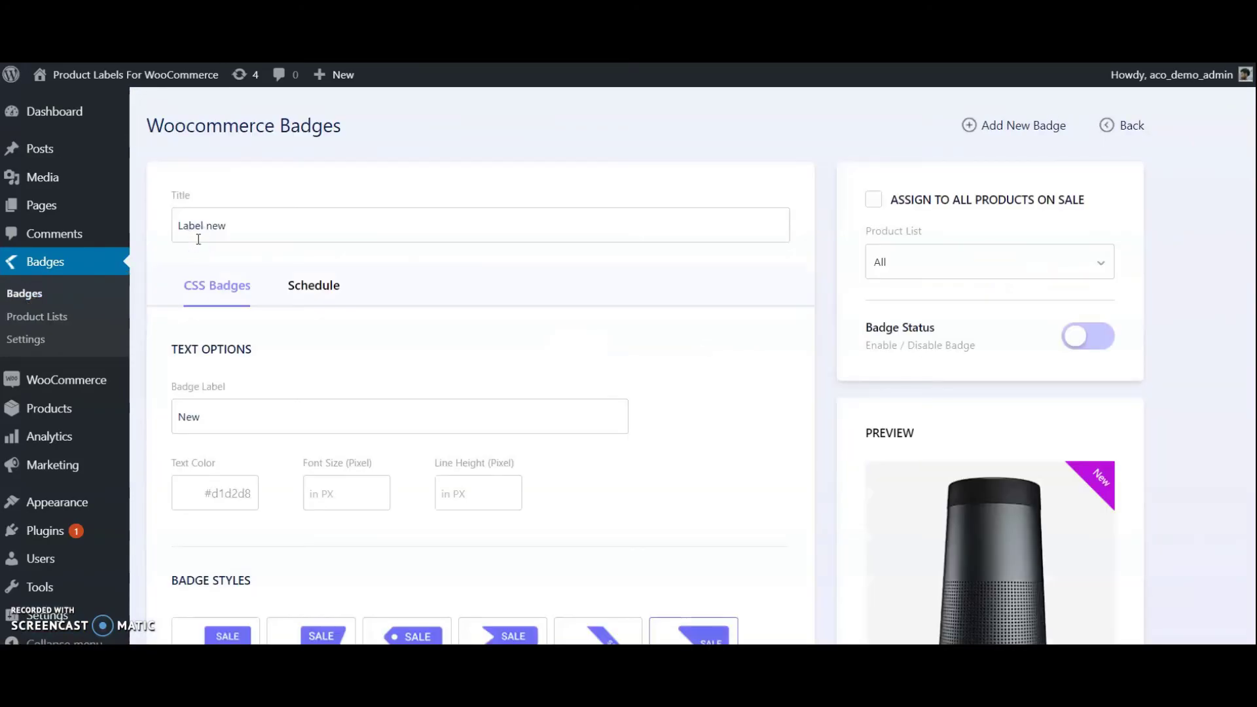
click(913, 257)
scroll(920, 292, down, 1)
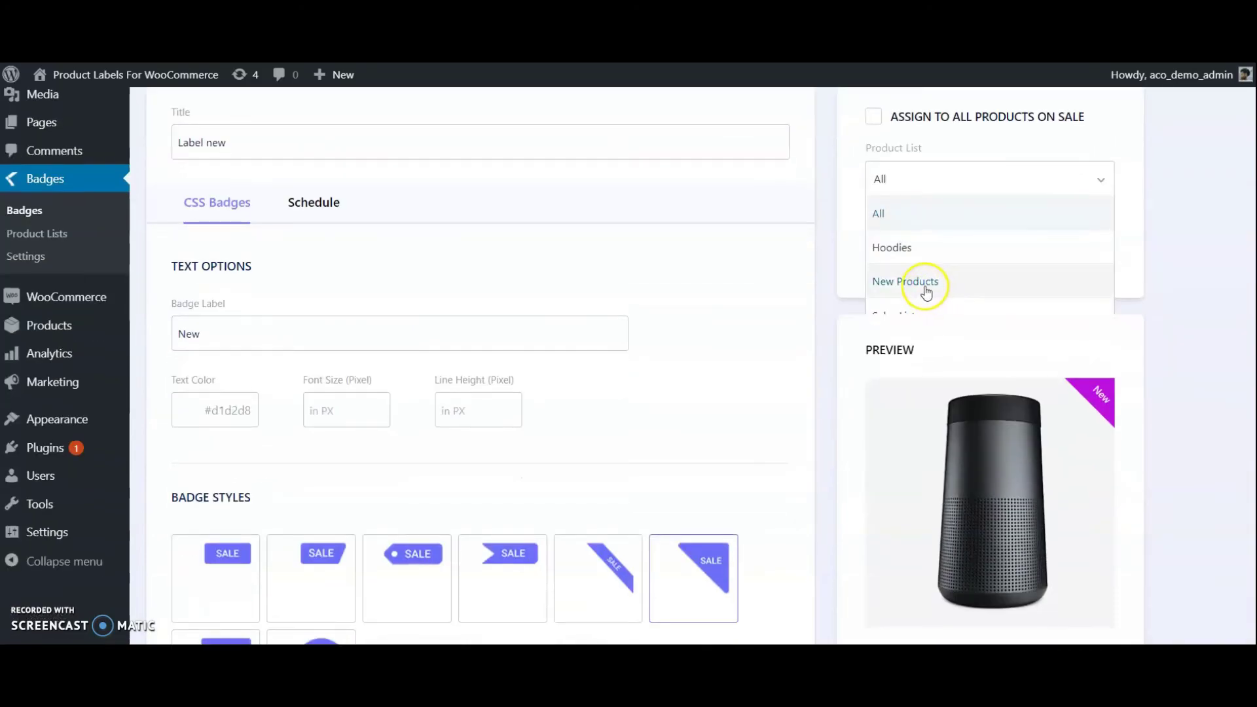
click(915, 283)
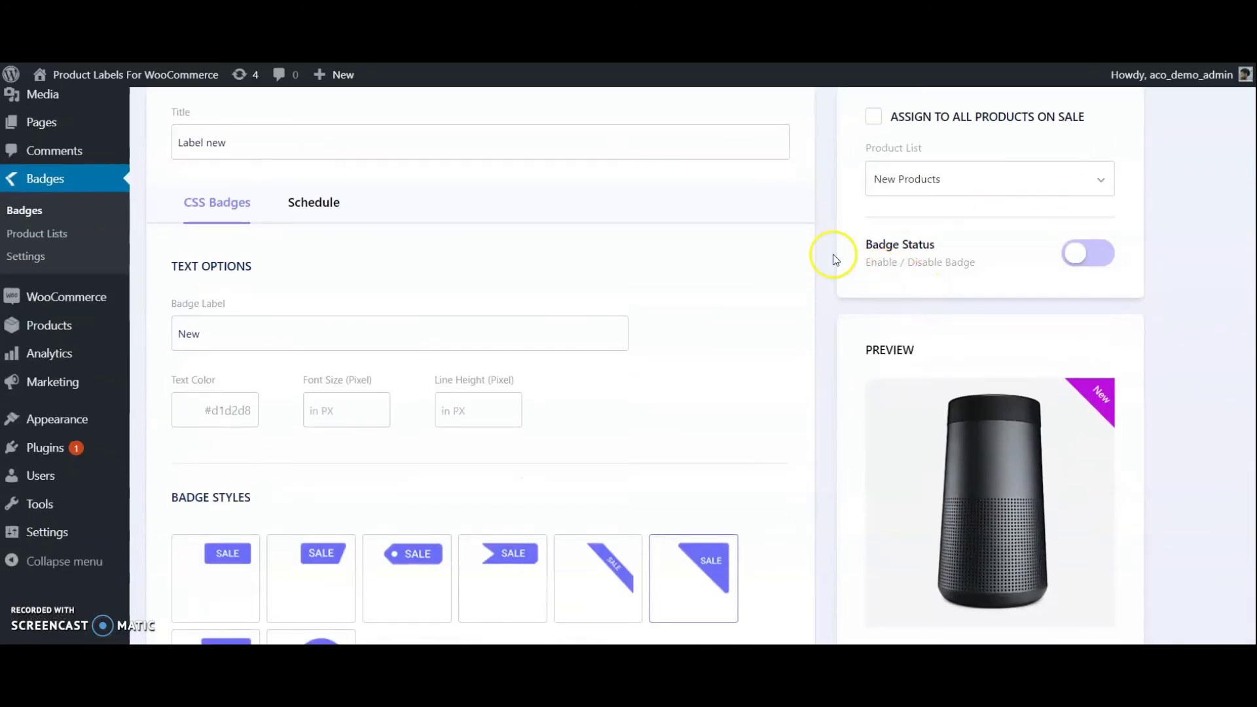
Turn on the badge's Badge Status and save the update.
click(1095, 254)
scroll(949, 299, down, 4)
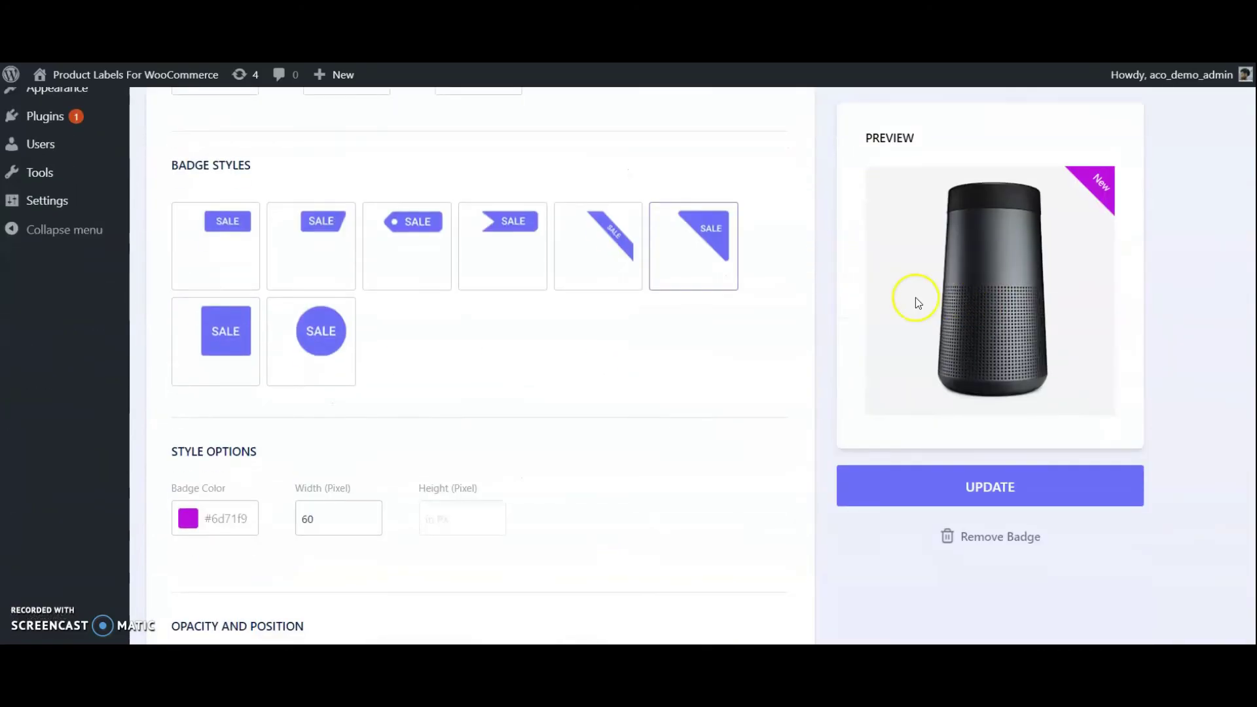
click(935, 468)
scroll(734, 311, up, 6)
mouse_move(112, 79)
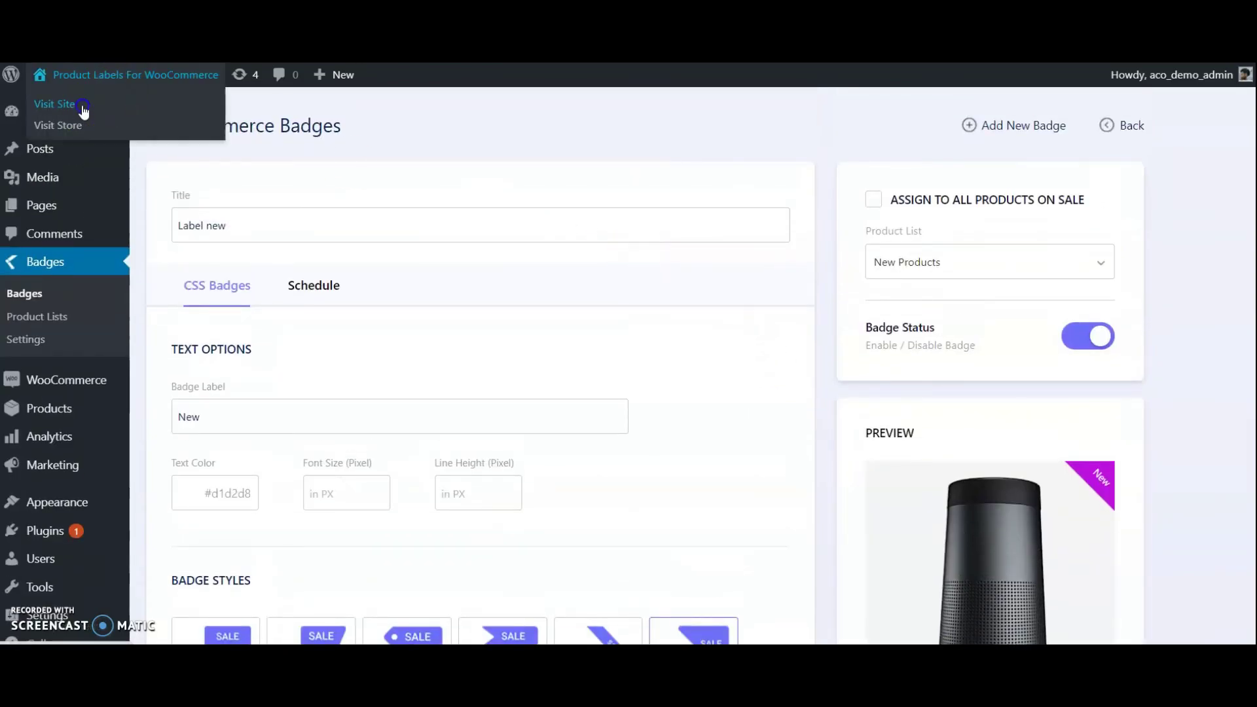